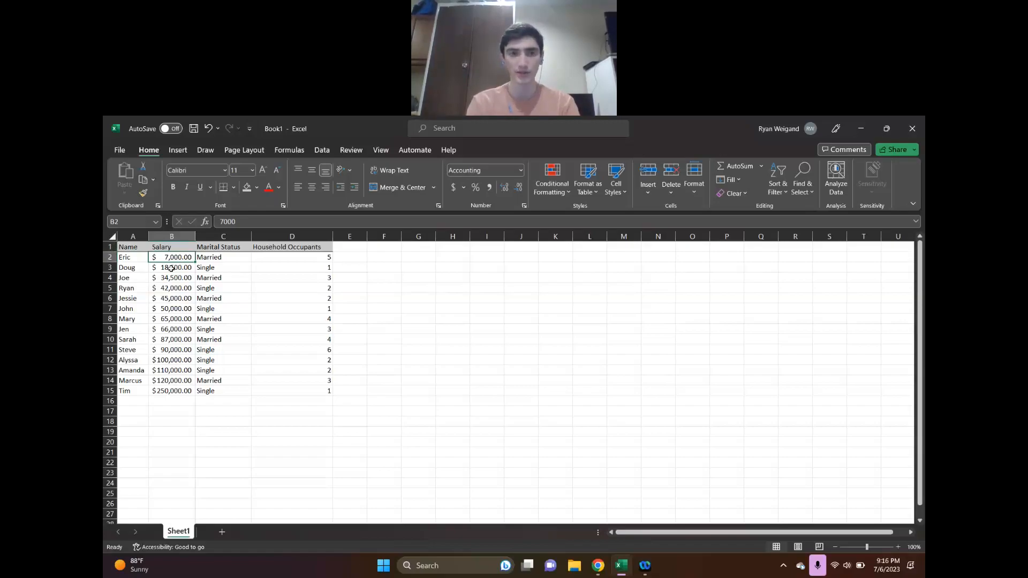
Turn on filtering for the header row of the entire sheet
click(113, 238)
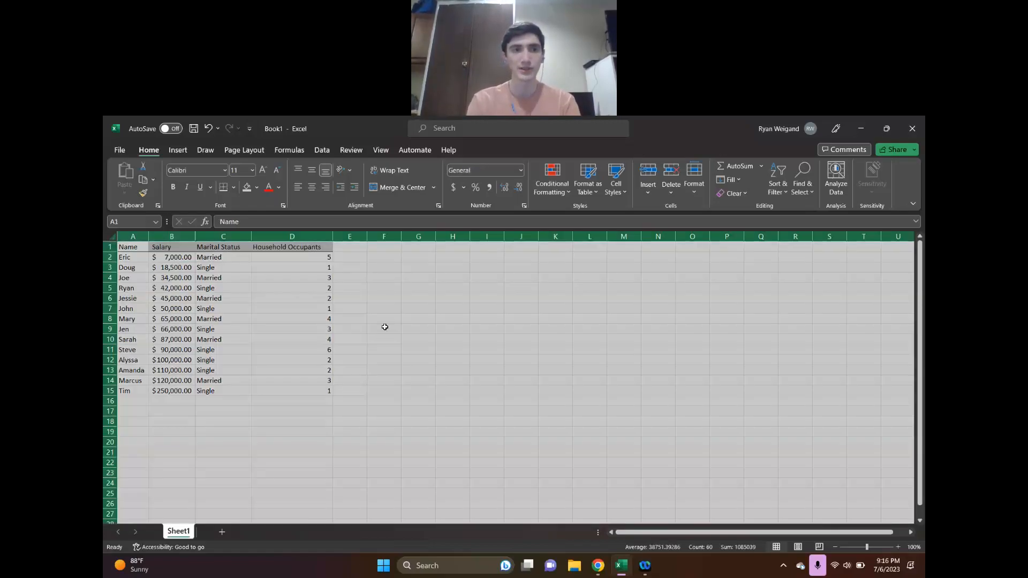
click(779, 191)
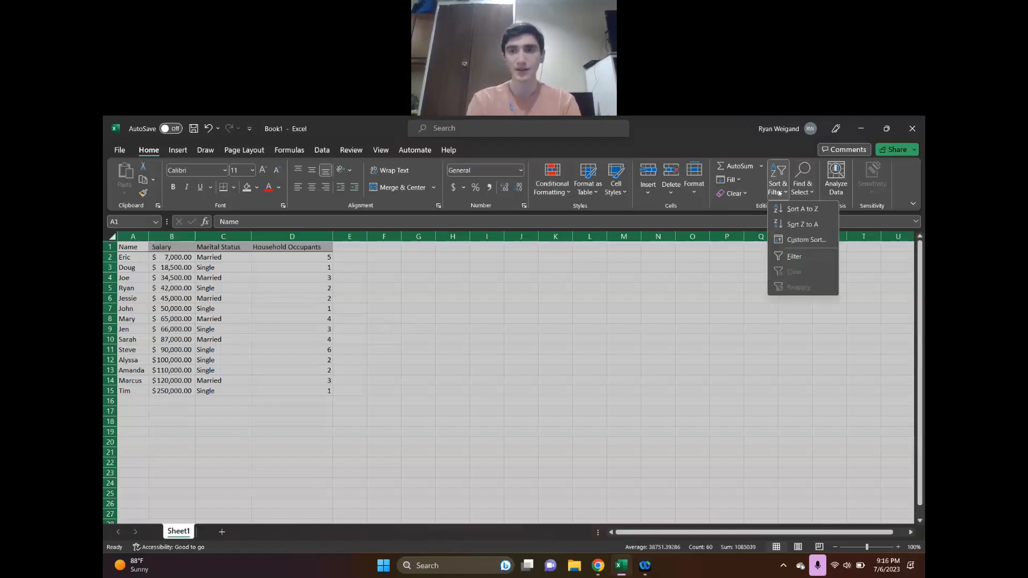
click(796, 257)
click(514, 369)
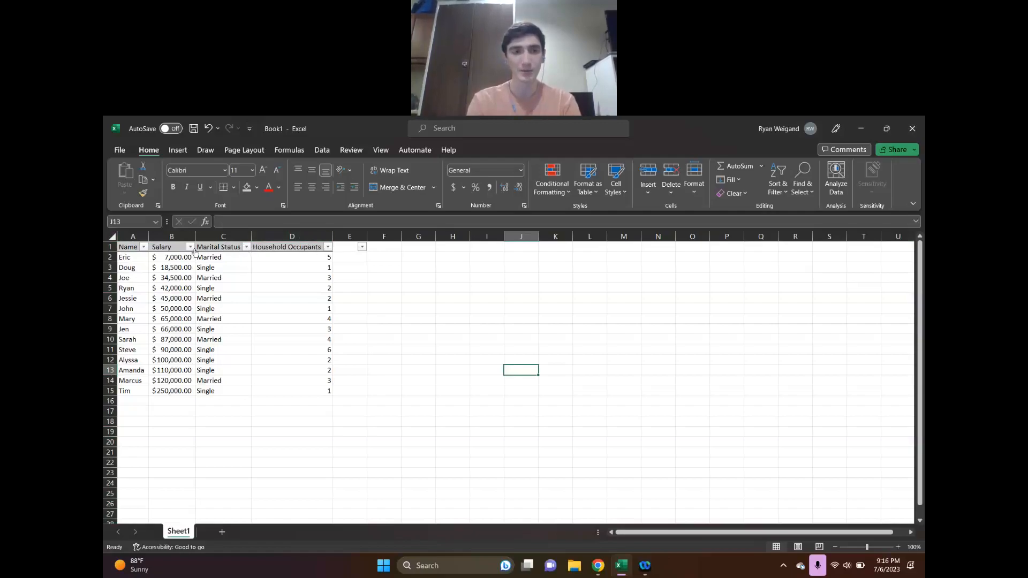
Sort the table by the Name column from A to Z
click(144, 247)
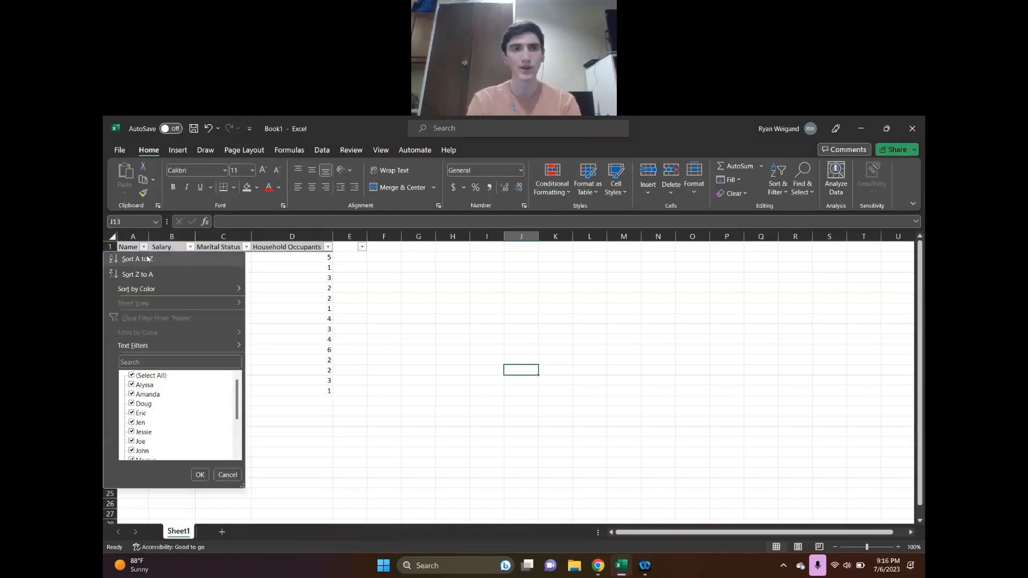
click(148, 260)
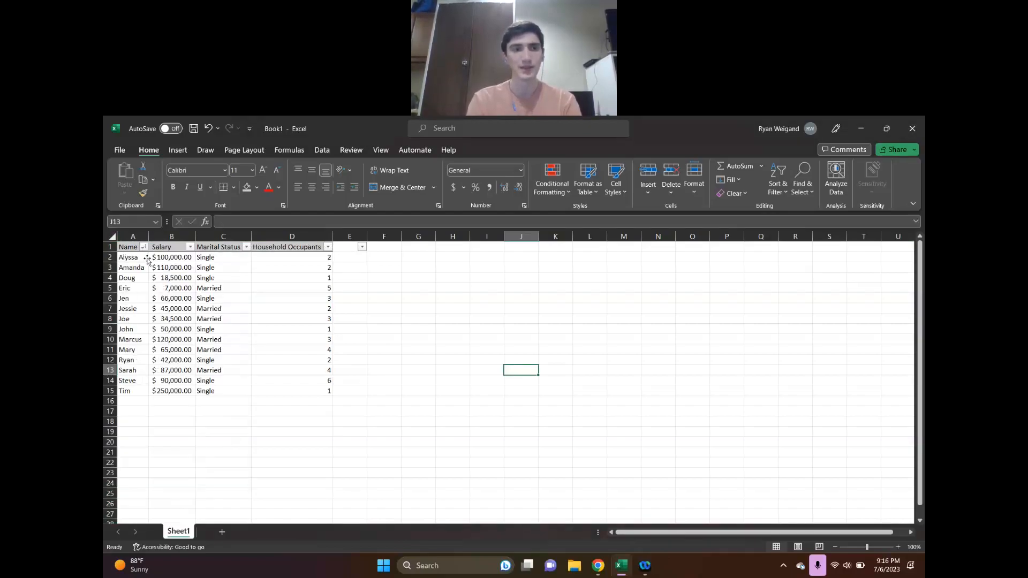
click(148, 259)
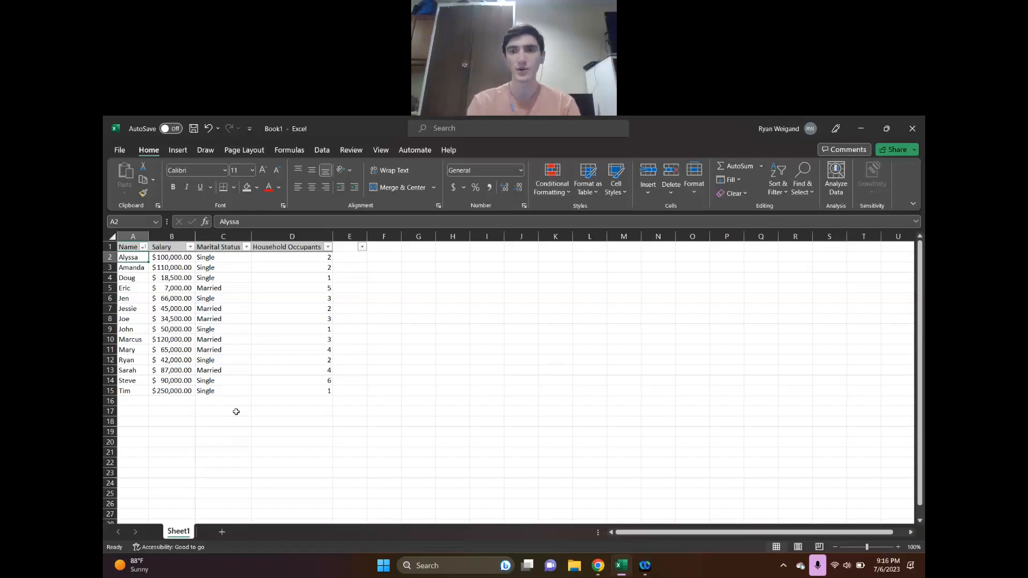
Switch to Chrome to view the Conditional Formatting slide of the Canva presentation, and return to the Excel workbook
click(598, 565)
scroll(619, 423, down, 5)
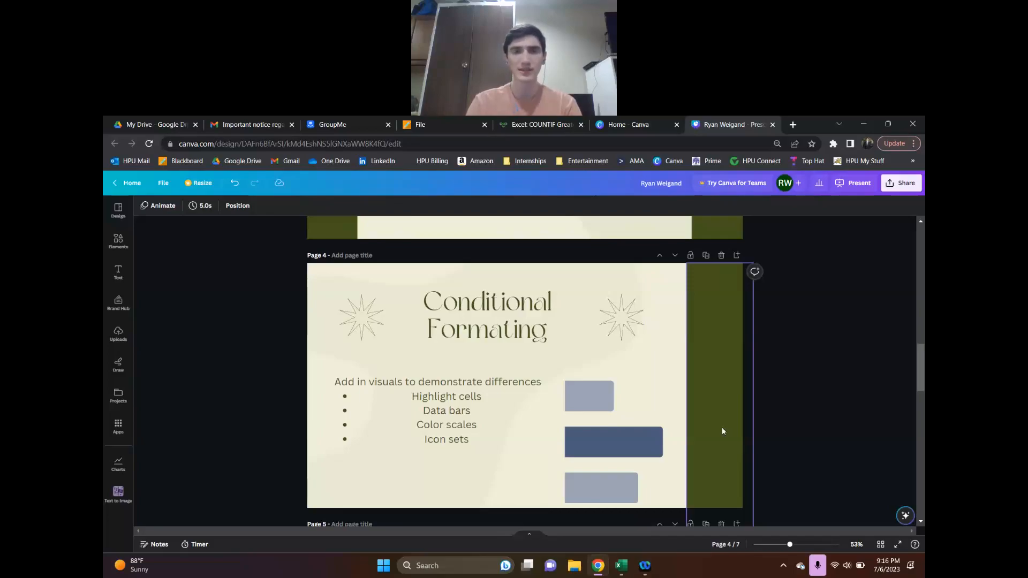
click(621, 566)
click(353, 423)
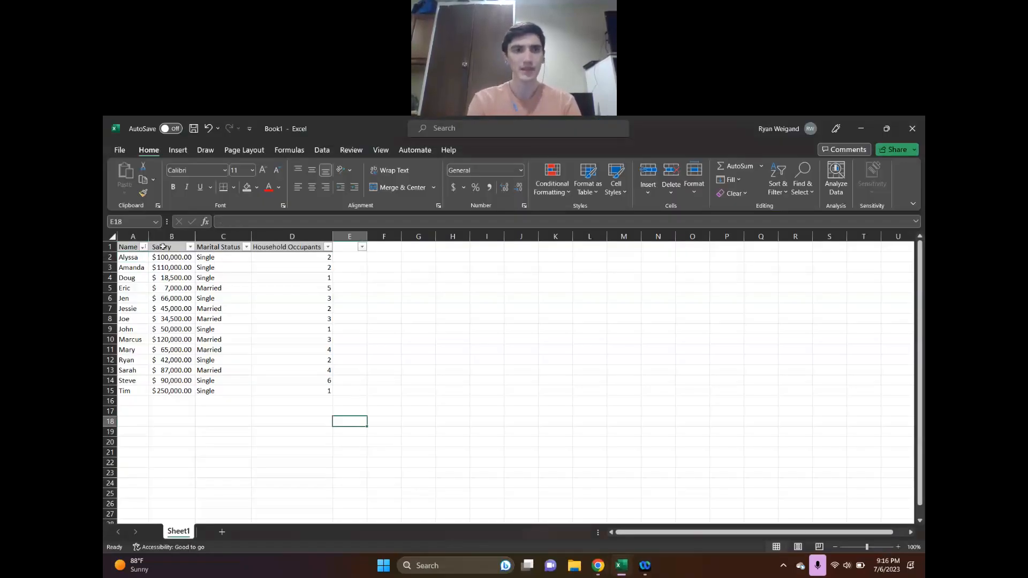
Apply solid-fill green data bars to the salary values in B2:B15
drag(166, 257, 172, 392)
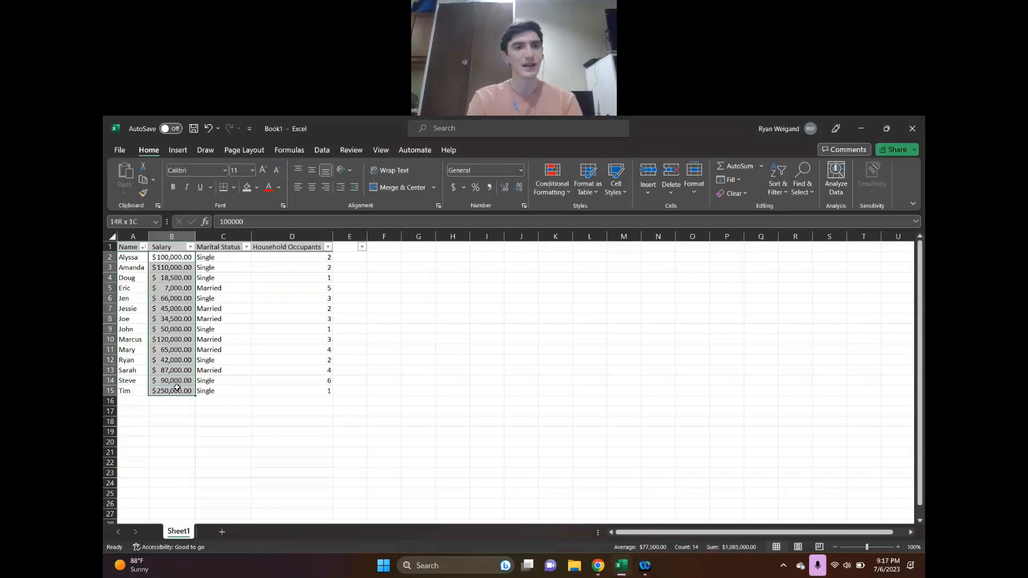
click(556, 190)
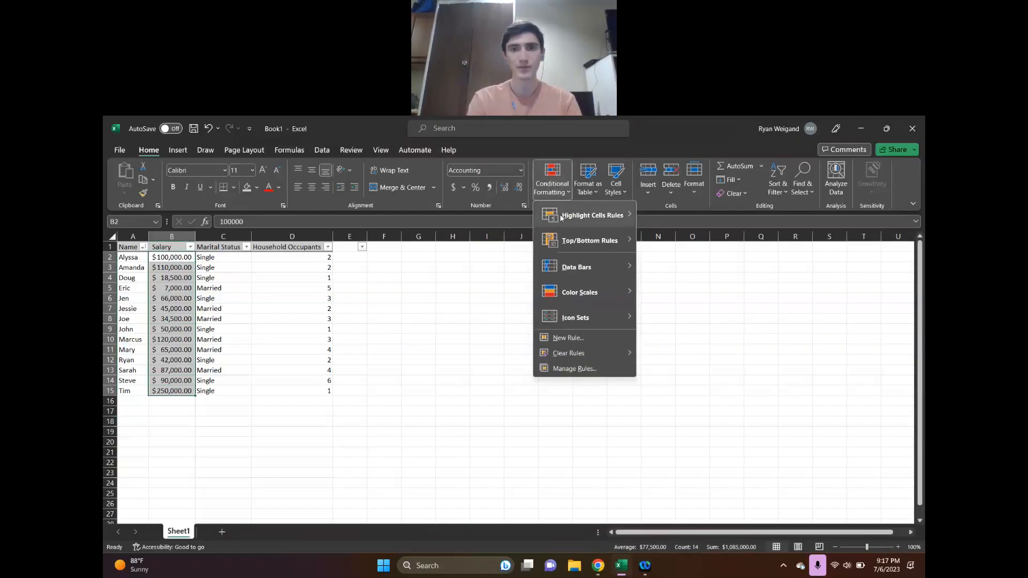
mouse_move(577, 268)
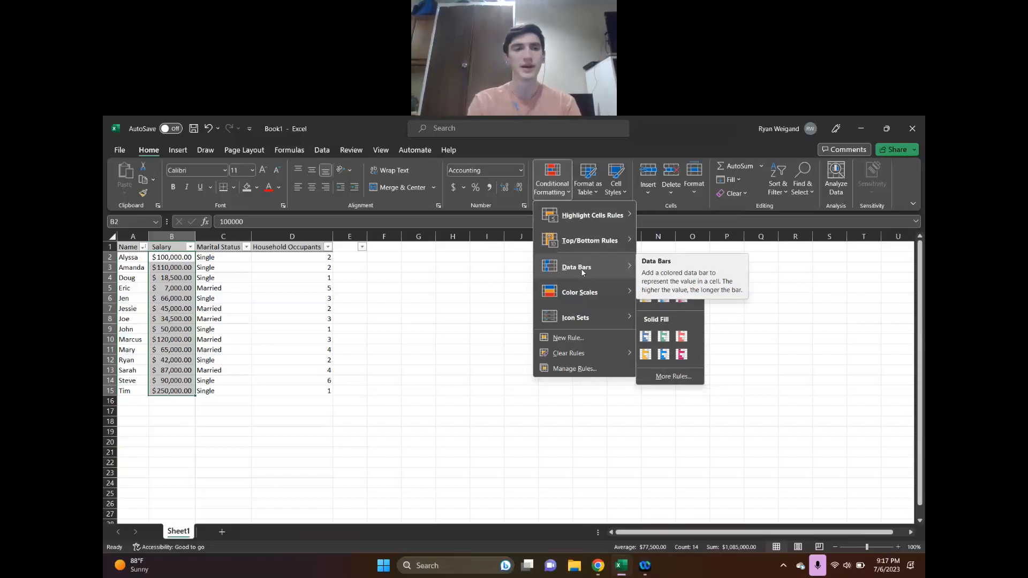
click(663, 337)
click(341, 437)
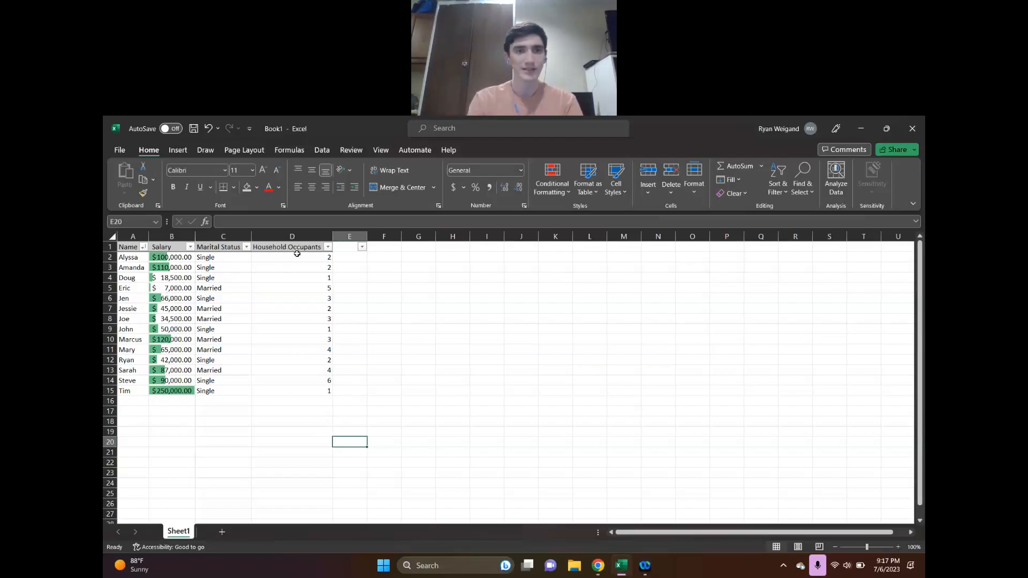
Highlight household occupant values between 2 and 5 in D2:D15 with Light Red Fill with Dark Red Text
drag(294, 258, 294, 391)
click(556, 187)
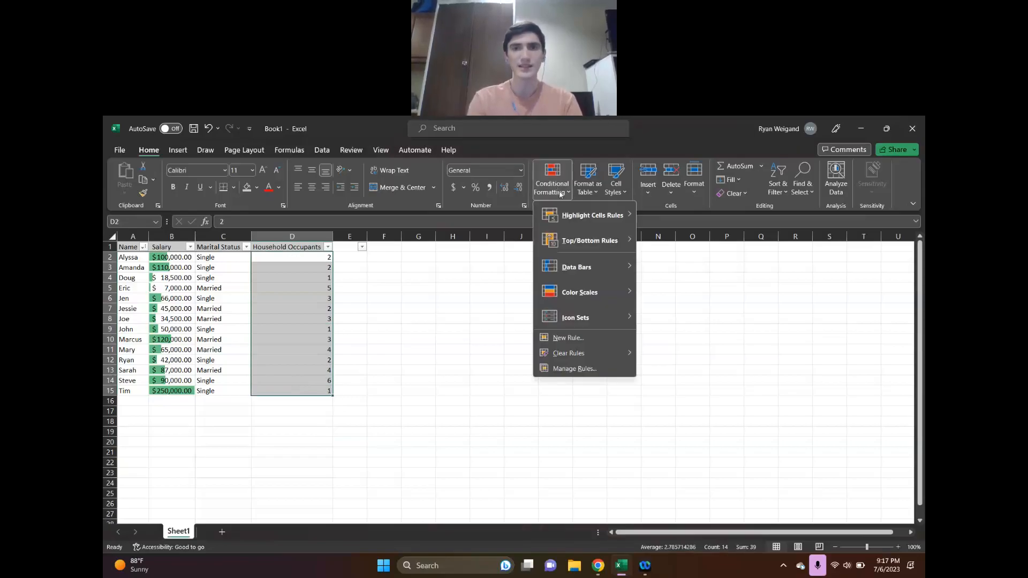
mouse_move(577, 214)
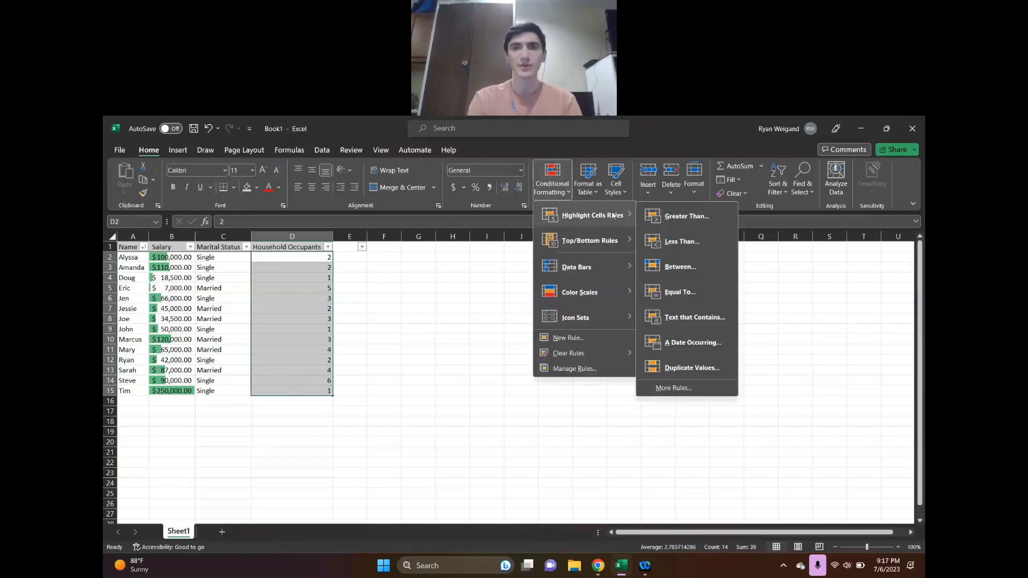
click(679, 266)
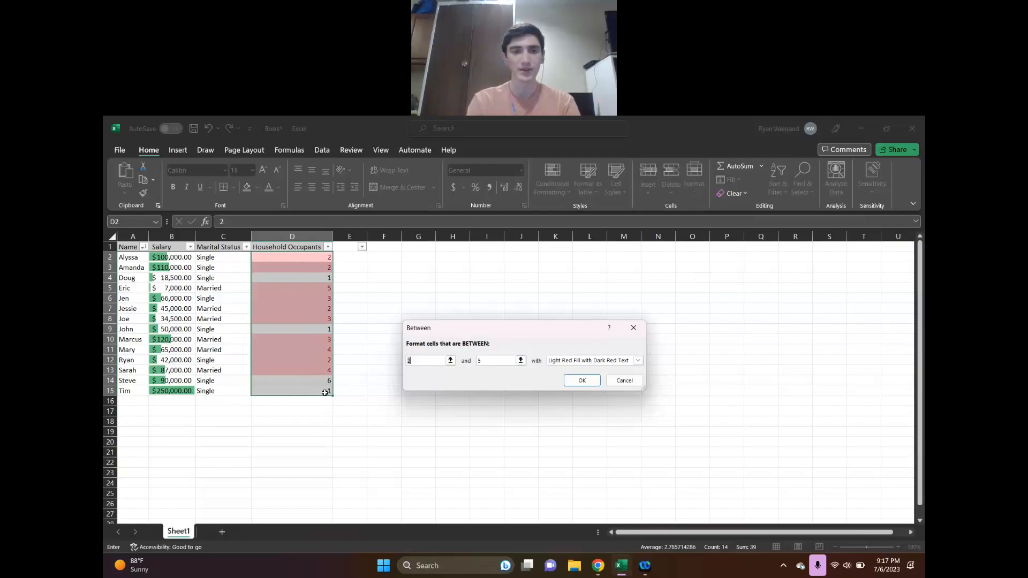
click(581, 381)
click(364, 308)
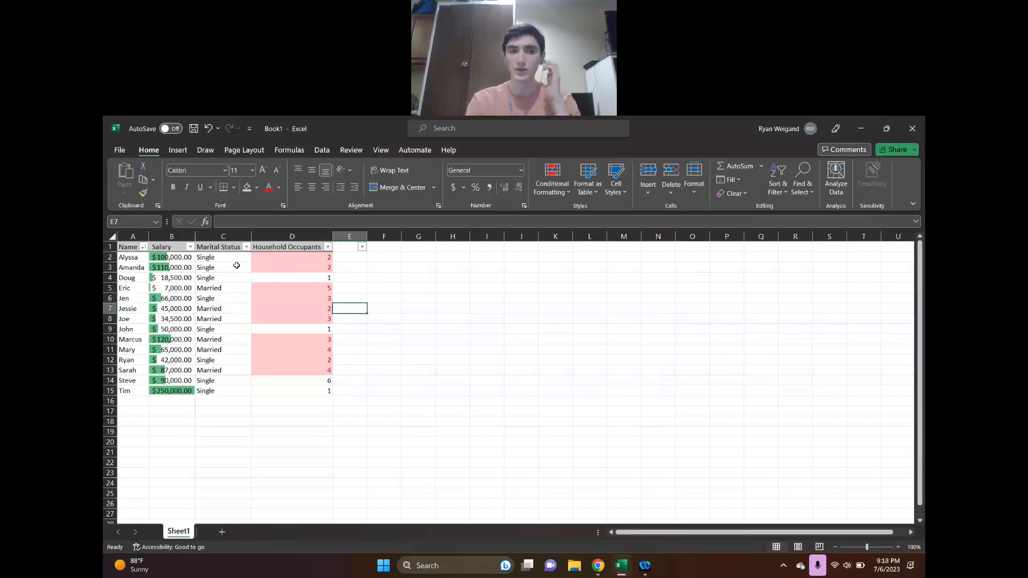
click(176, 257)
drag(192, 370, 181, 346)
click(178, 404)
click(178, 392)
drag(181, 345, 181, 290)
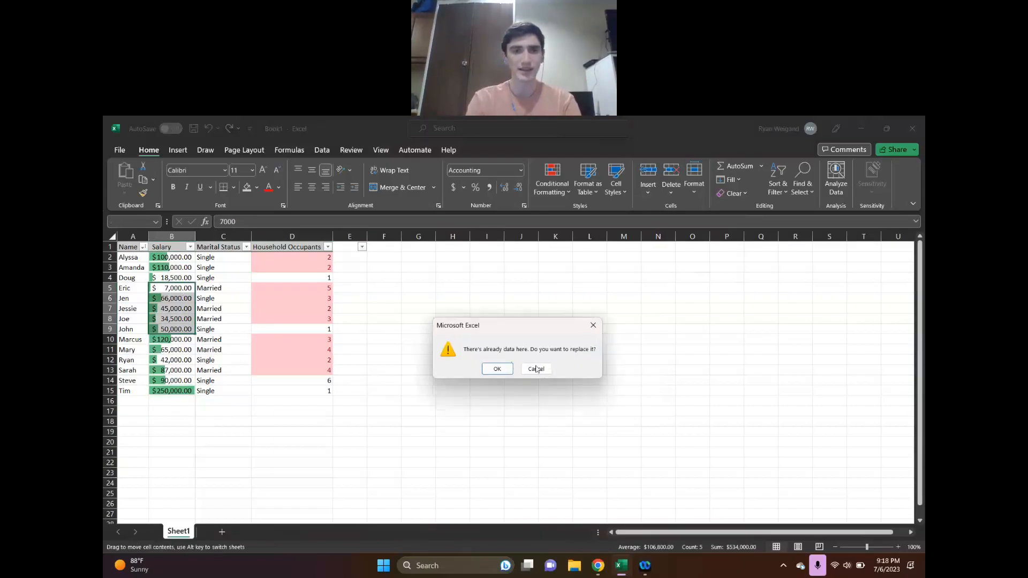
click(536, 367)
click(192, 460)
drag(178, 392, 182, 264)
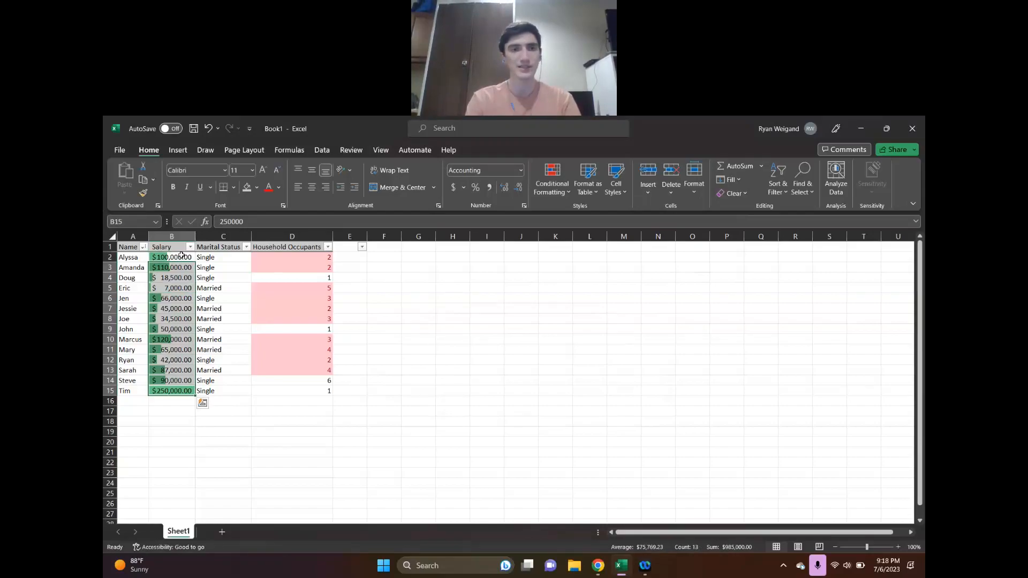
double_click(181, 256)
click(182, 320)
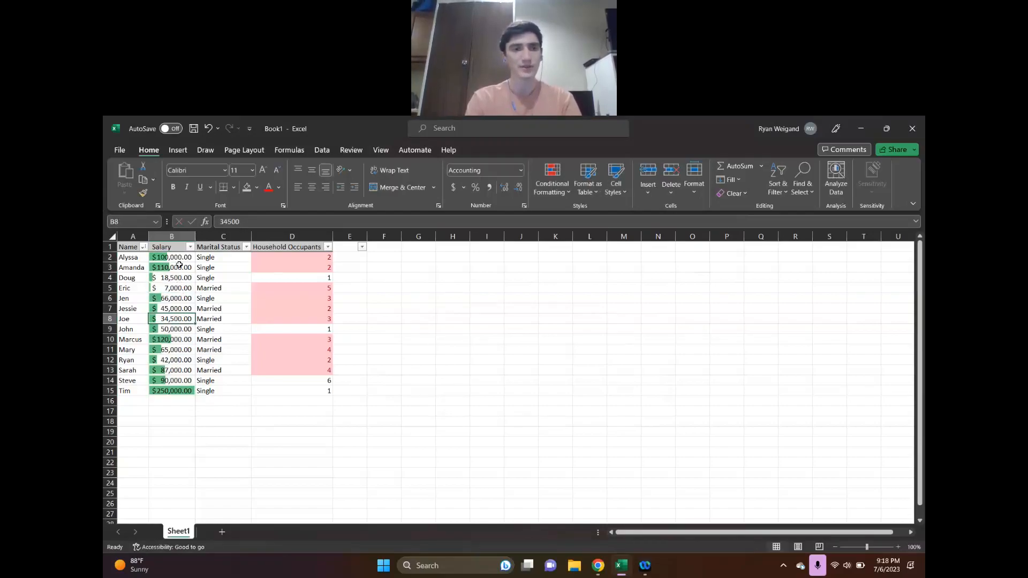
Highlight salaries in B2:B15 that are greater than 80000 with Light Red Fill with Dark Red Text
drag(179, 256, 187, 386)
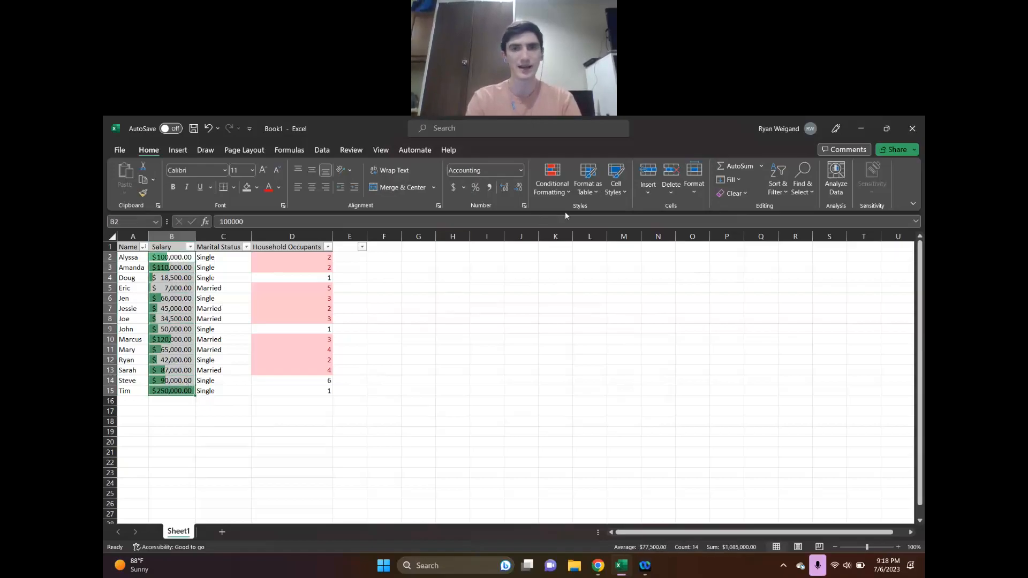
click(555, 193)
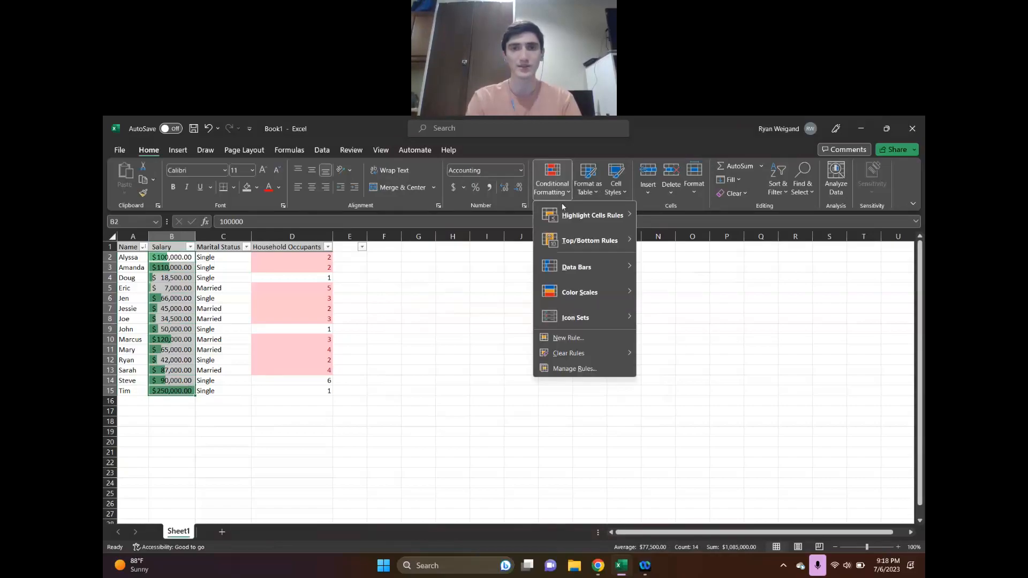
mouse_move(585, 220)
click(678, 216)
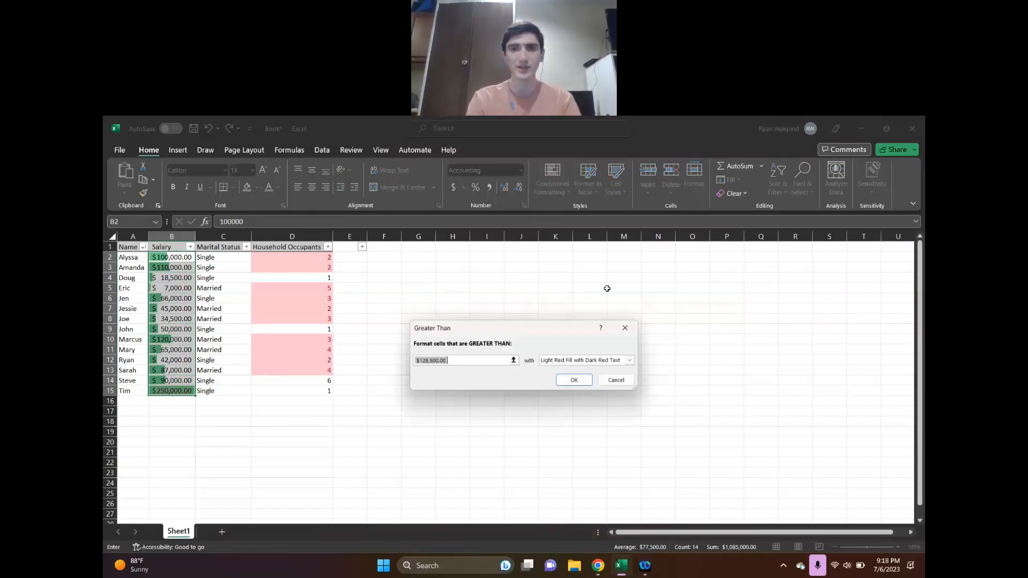
click(457, 361)
drag(458, 362, 401, 362)
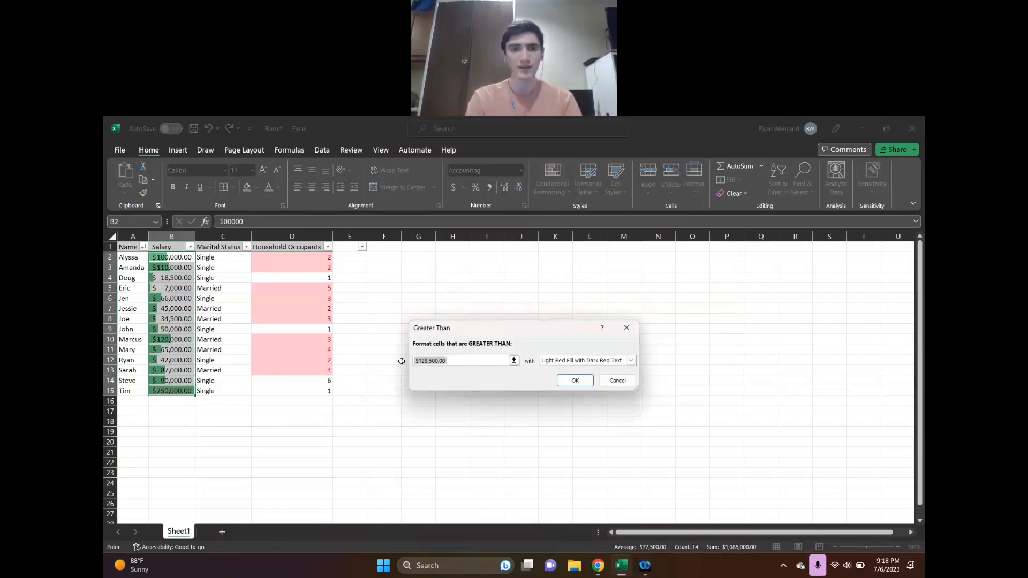
text(87,)
text(000.0)
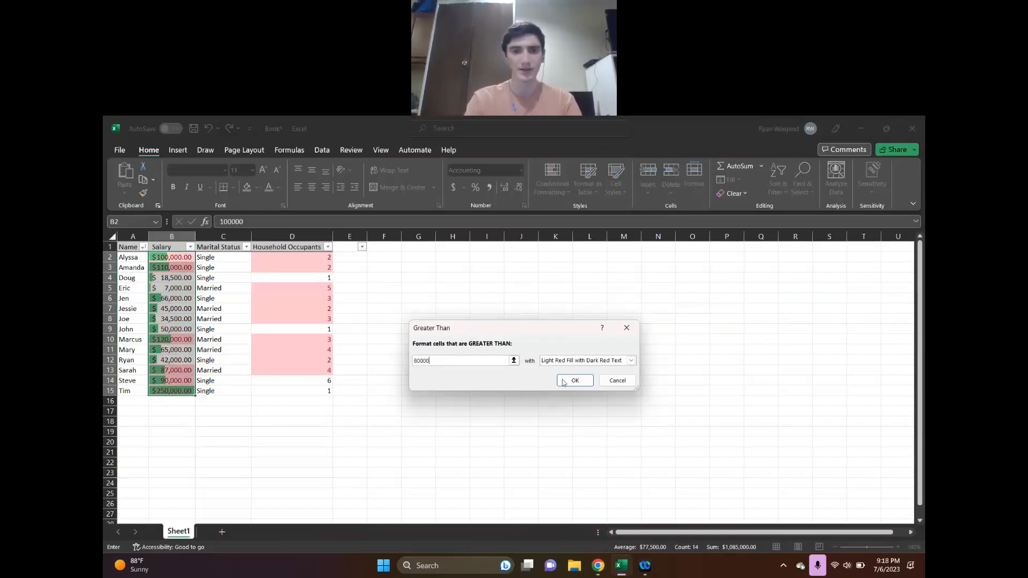
click(575, 380)
click(298, 476)
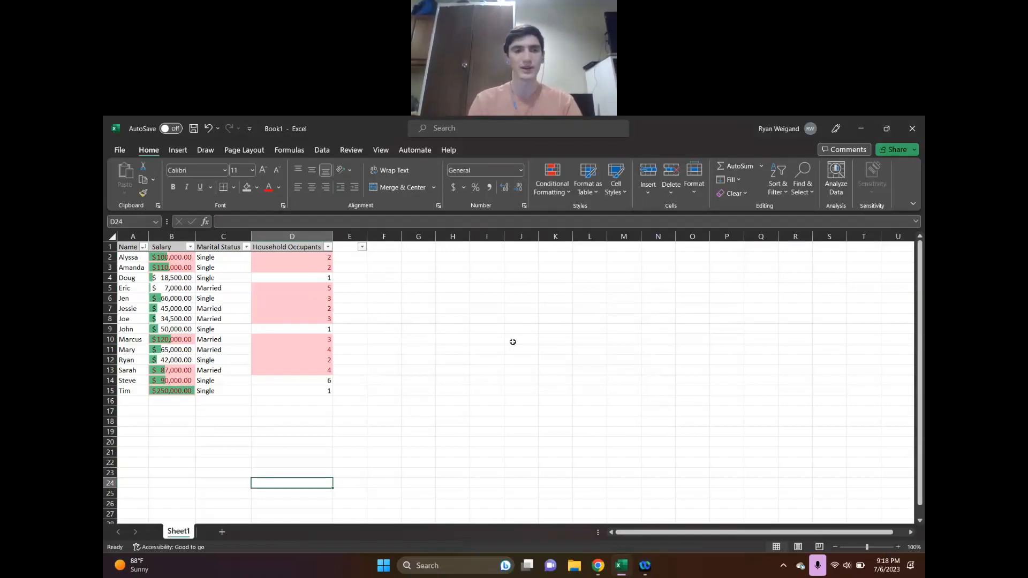
Switch to Chrome to view the Find and Replace slide of the Canva presentation, and return to the Excel workbook
click(600, 567)
scroll(576, 464, down, 5)
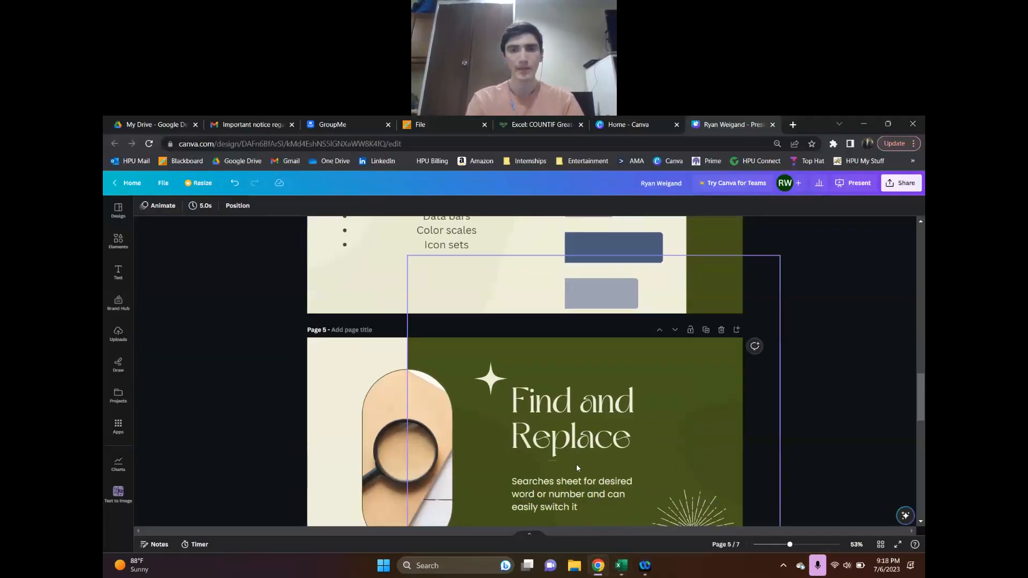
scroll(576, 463, up, 1)
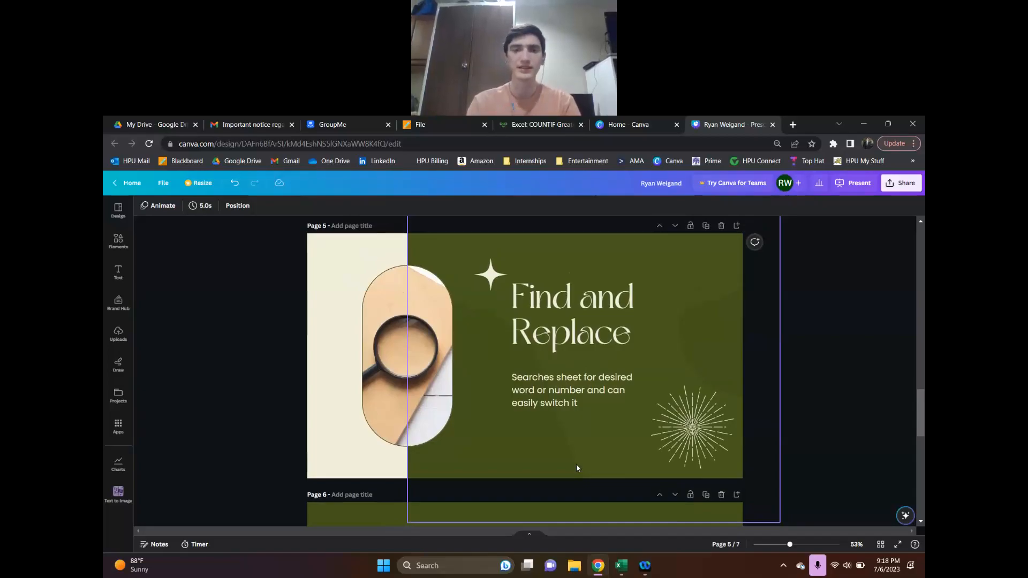
click(619, 566)
click(399, 374)
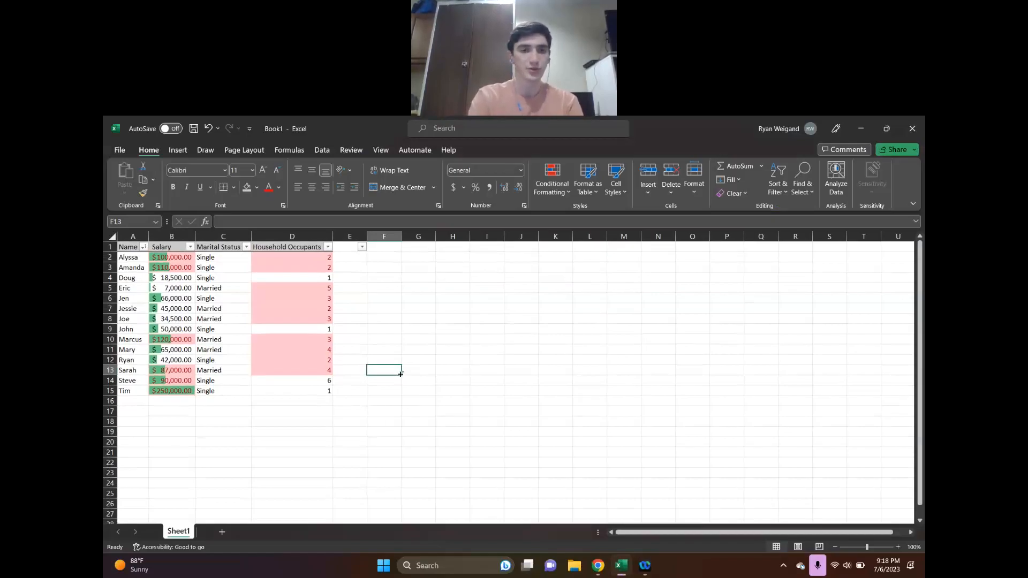
Replace all cells containing exactly "Single" with 0 throughout the sheet
key(ctrl+f)
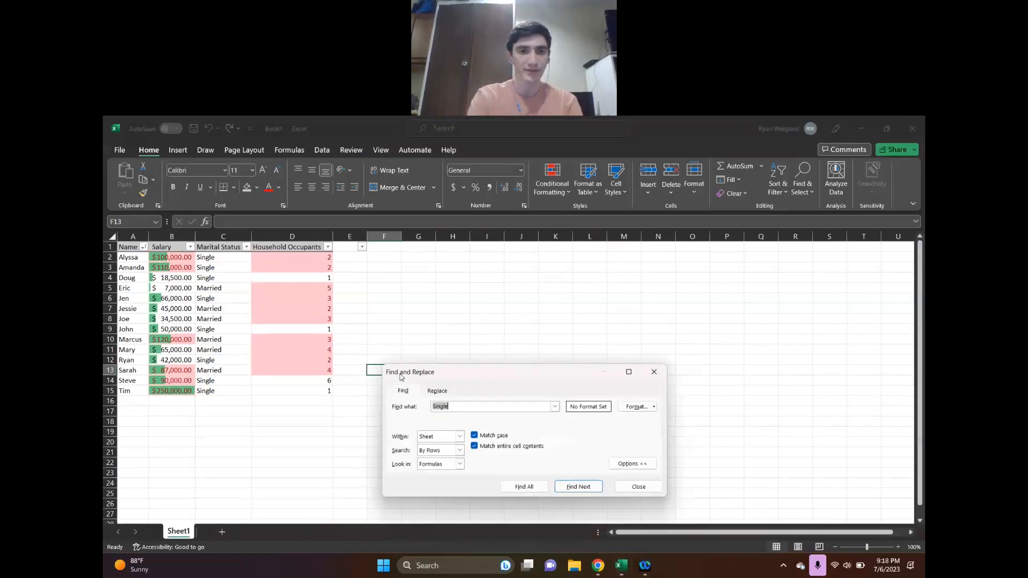
click(438, 394)
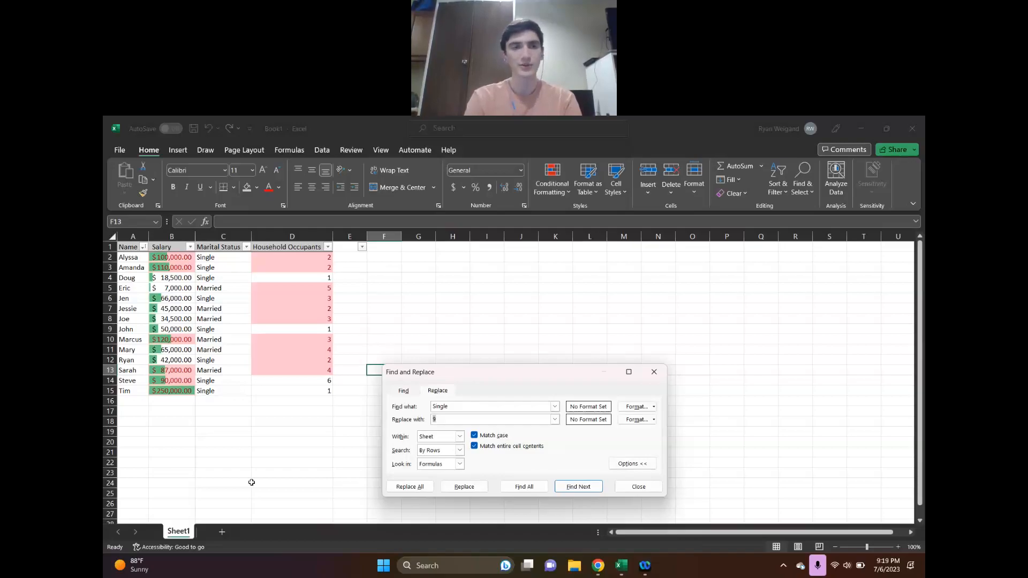
double_click(450, 405)
click(454, 405)
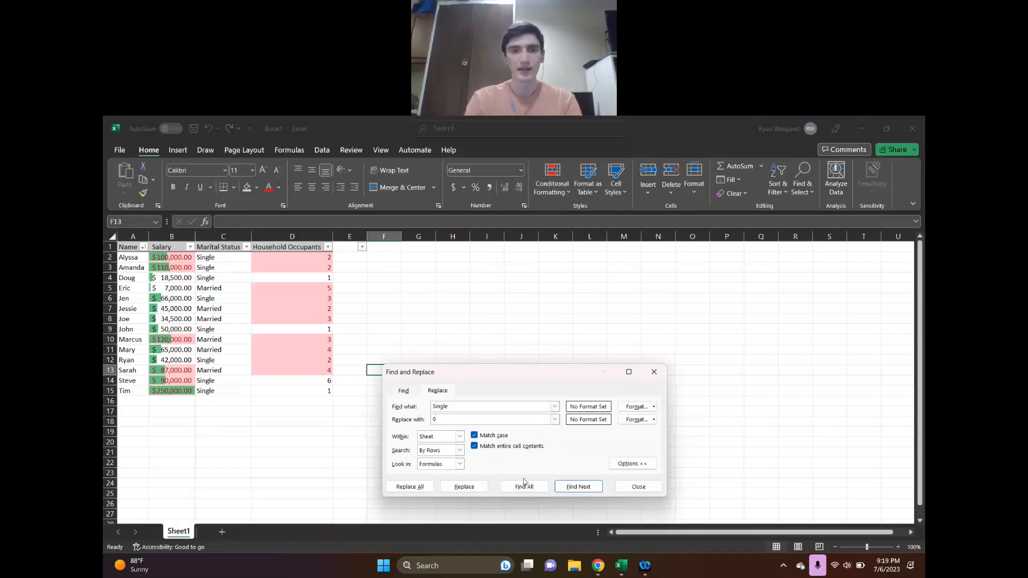
click(421, 489)
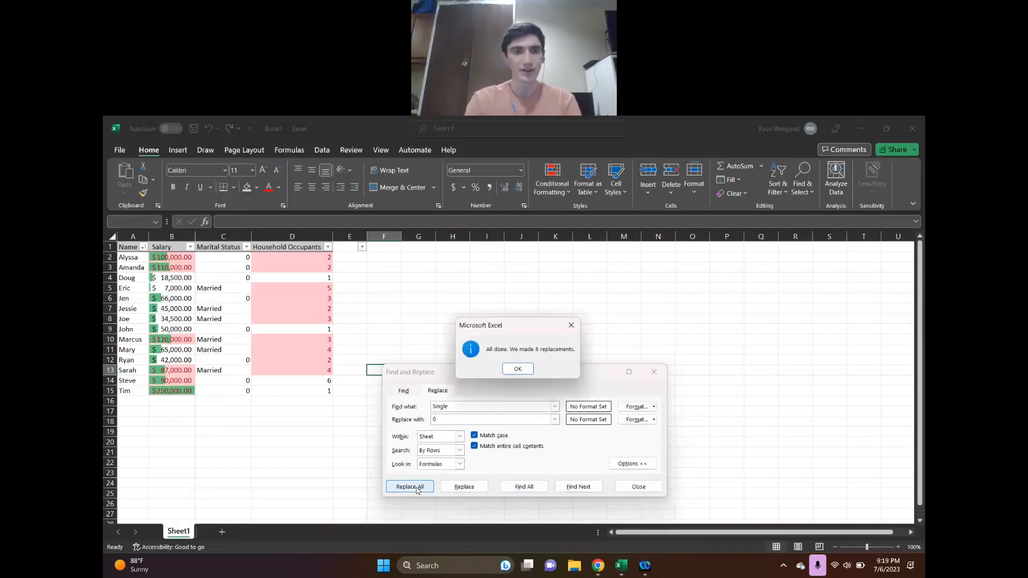
click(518, 369)
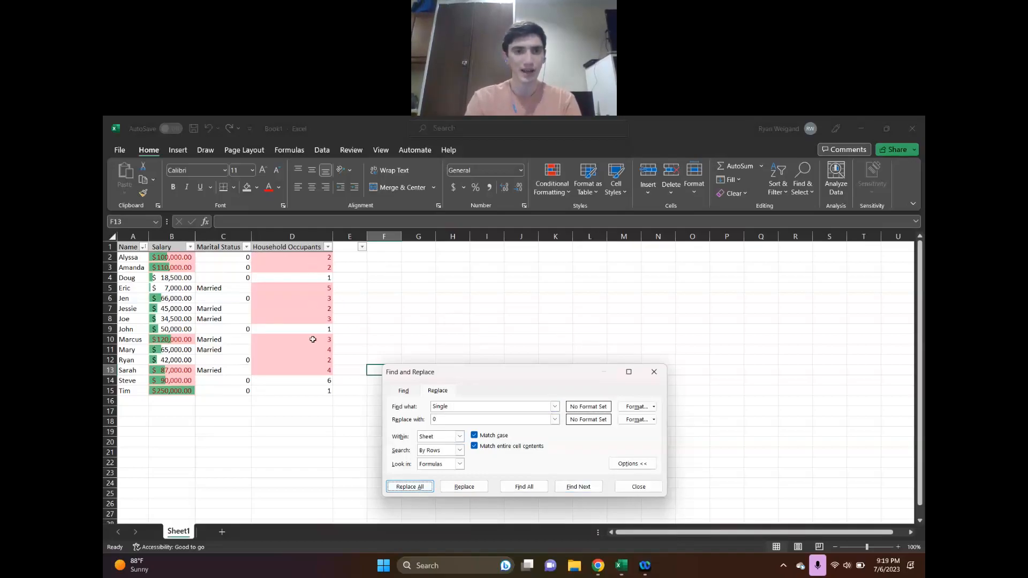
Replace every 1 in the sheet with "alone", without requiring a match of the entire cell contents
double_click(462, 407)
text(1)
right_click(455, 420)
click(452, 421)
drag(453, 421, 428, 422)
text(alone)
click(484, 447)
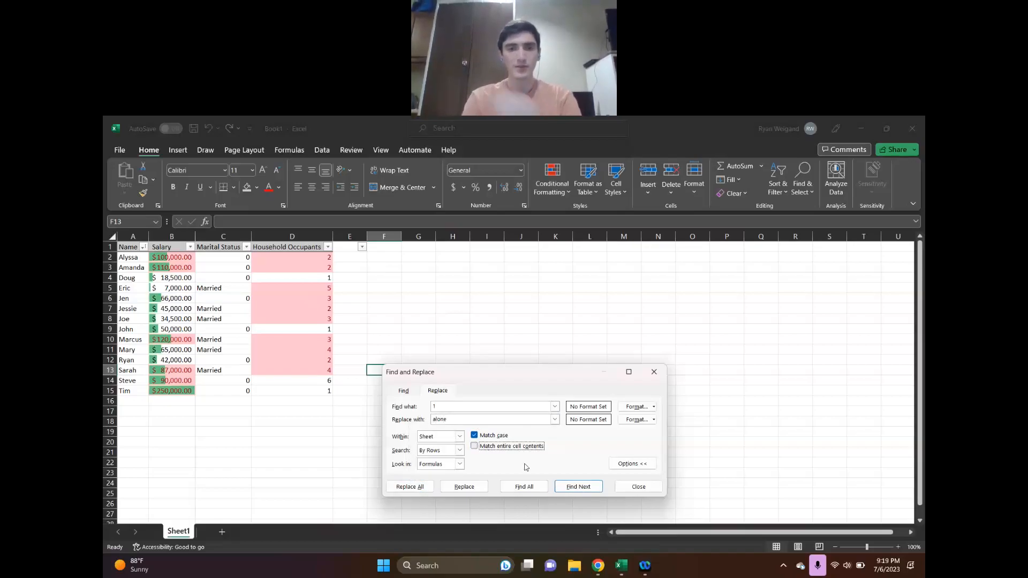
click(413, 487)
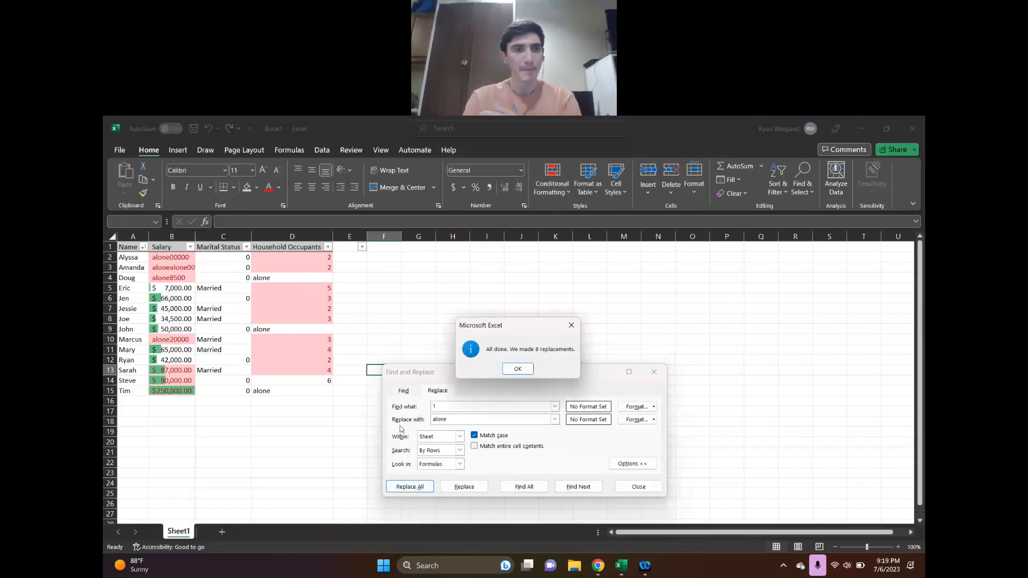
Close Find and Replace and undo the last replacement of every 1 with "alone"
click(522, 368)
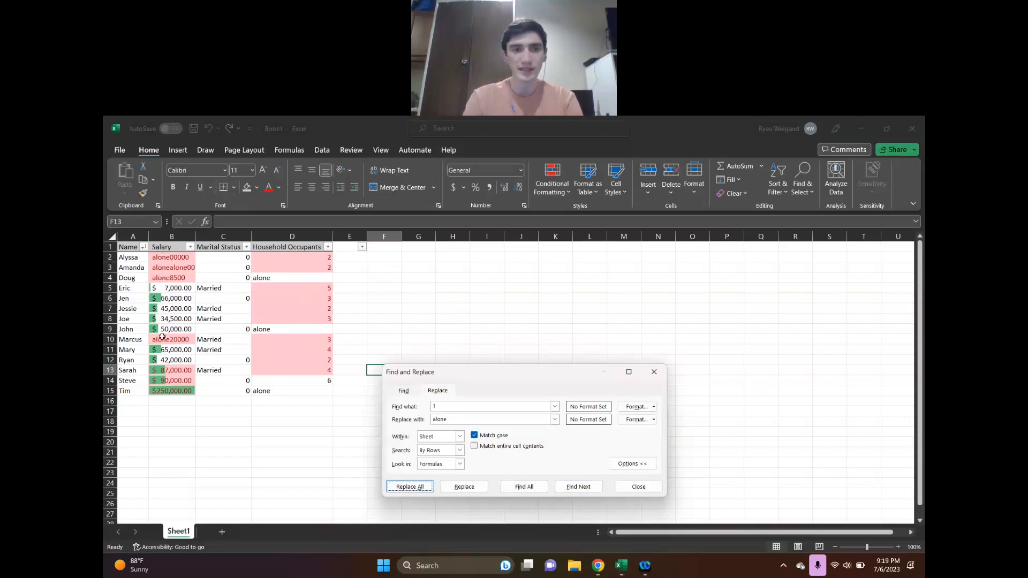
click(638, 486)
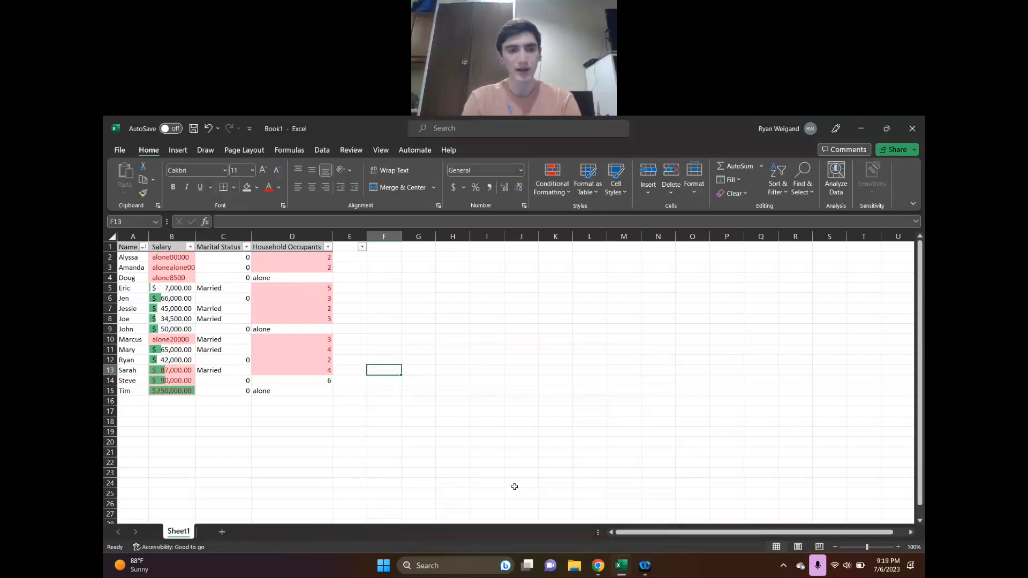
key(ctrl+z)
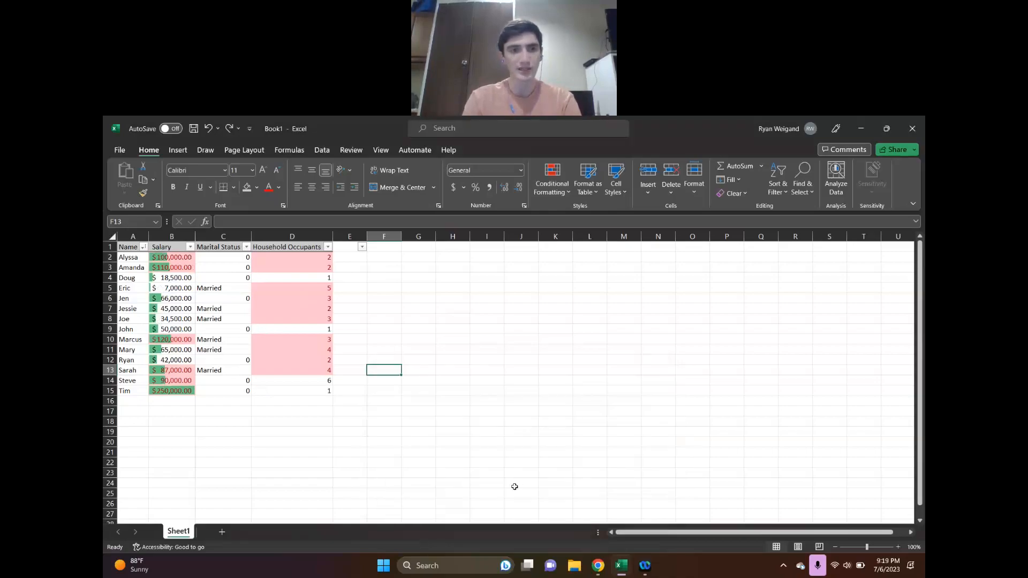
click(459, 451)
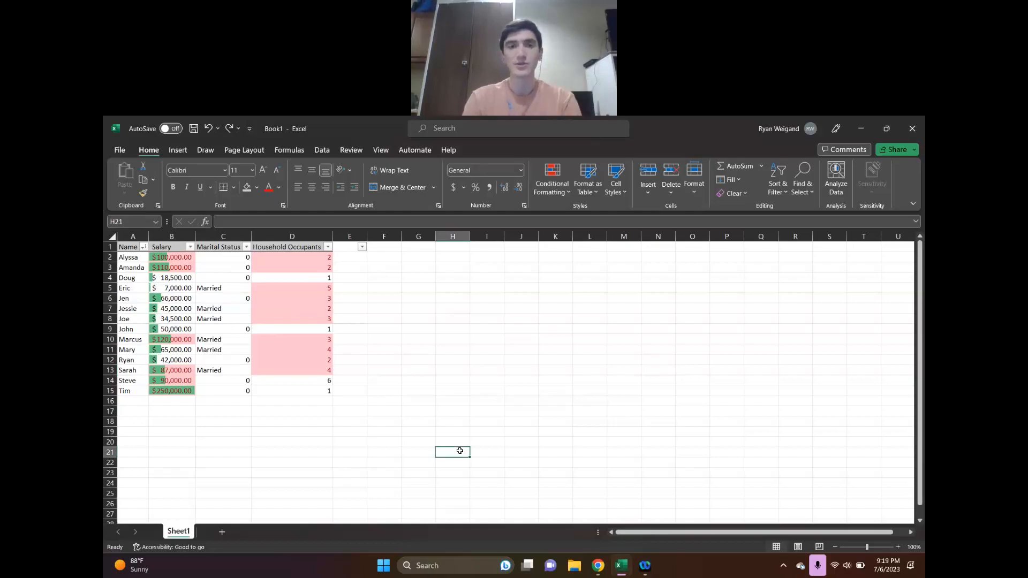
Replace all cells in the sheet whose entire contents are 1 with "alone"
click(805, 197)
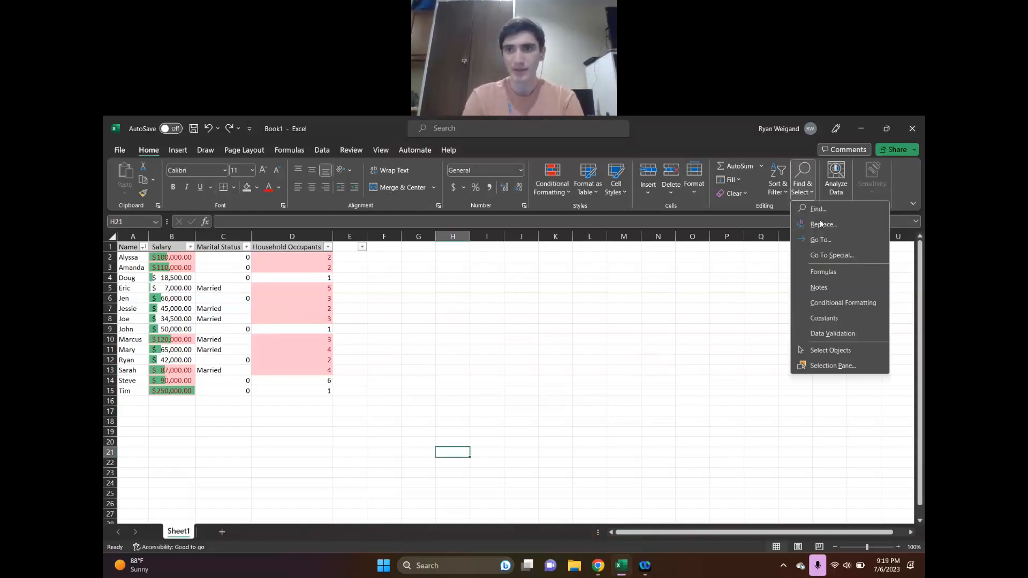
click(824, 226)
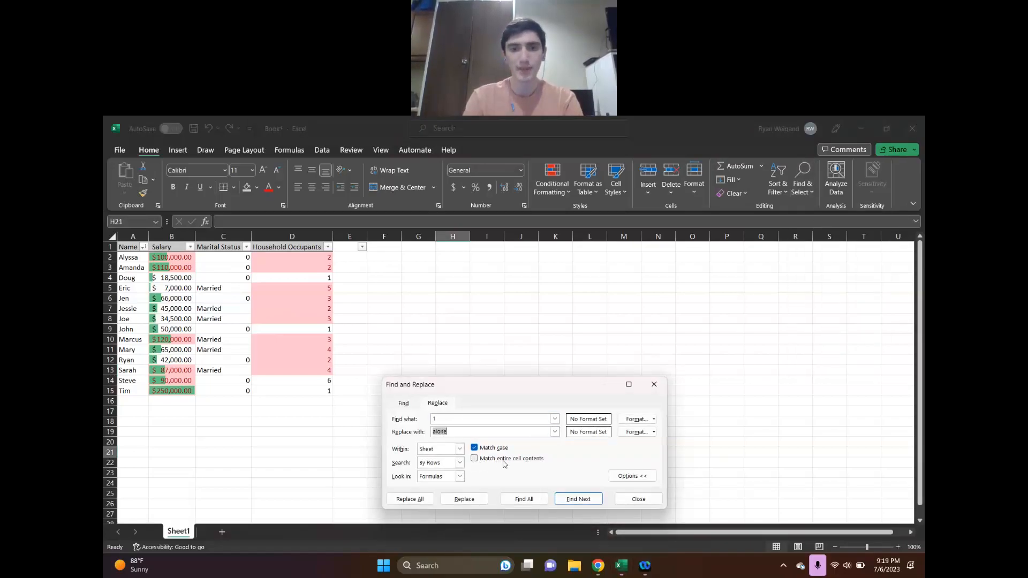
click(534, 461)
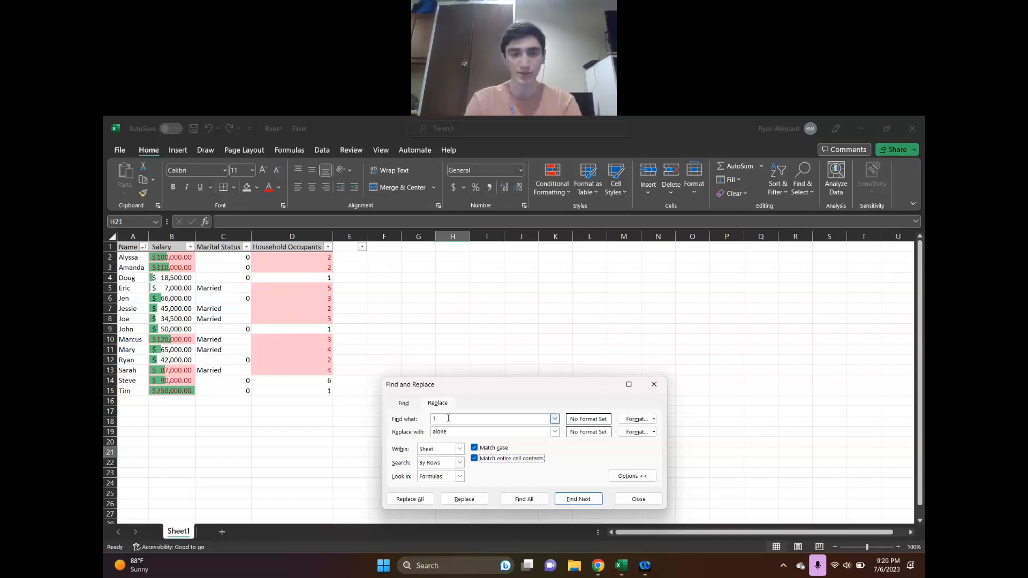
click(420, 500)
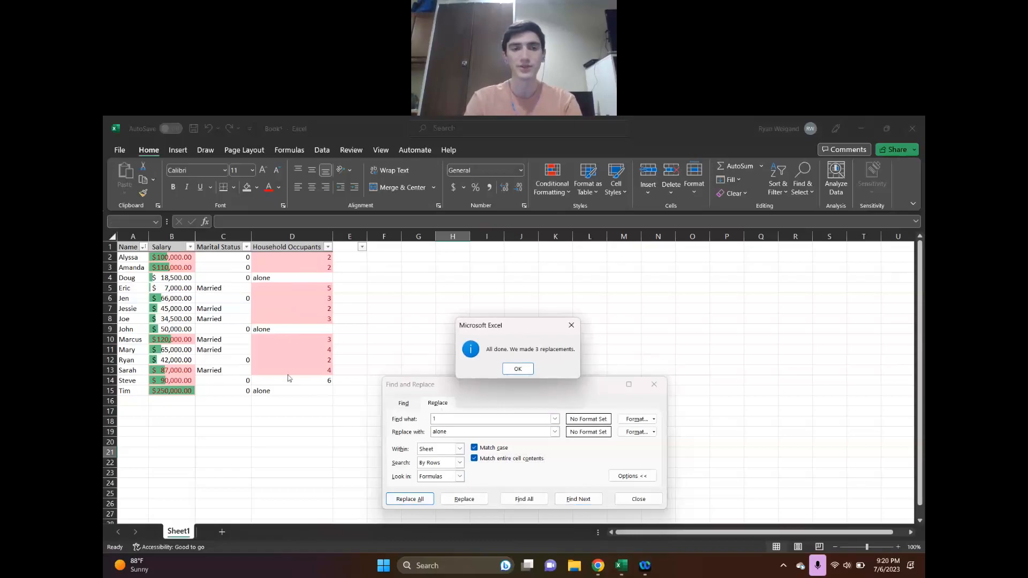
click(516, 369)
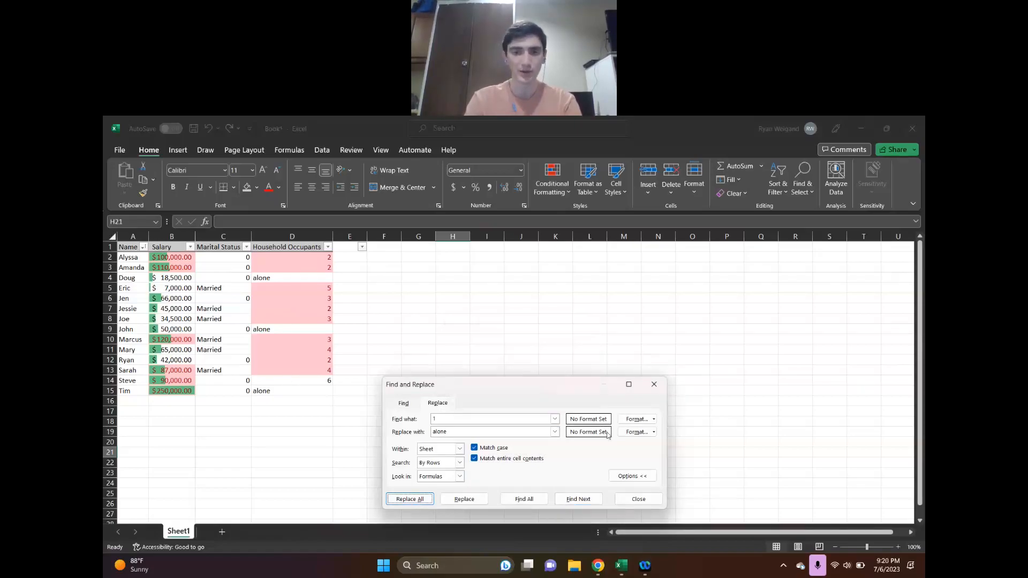
click(643, 498)
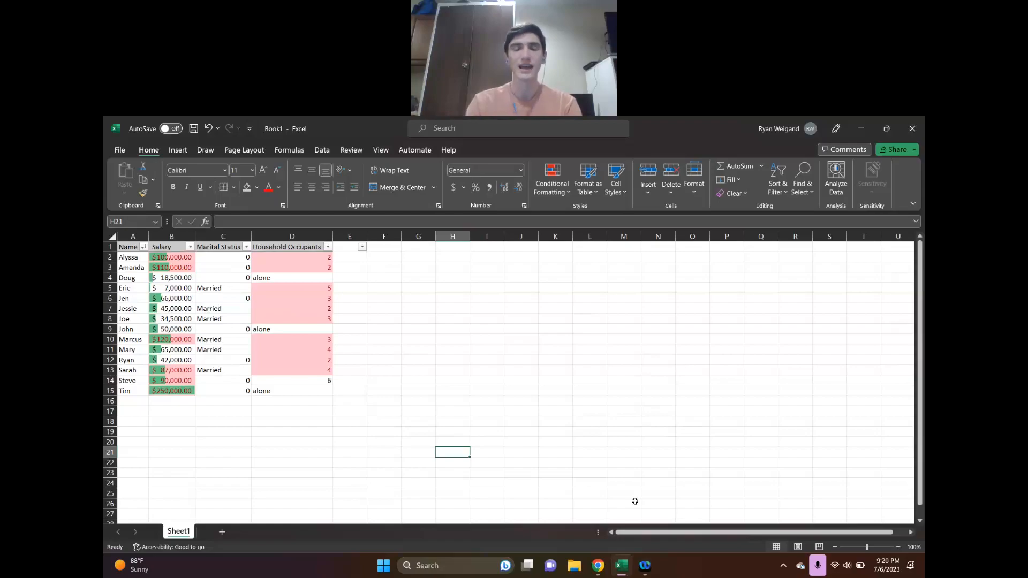
Switch to Chrome to view the COUNTIF slide of the Canva presentation, and return to the Excel workbook
click(600, 565)
scroll(577, 390, down, 5)
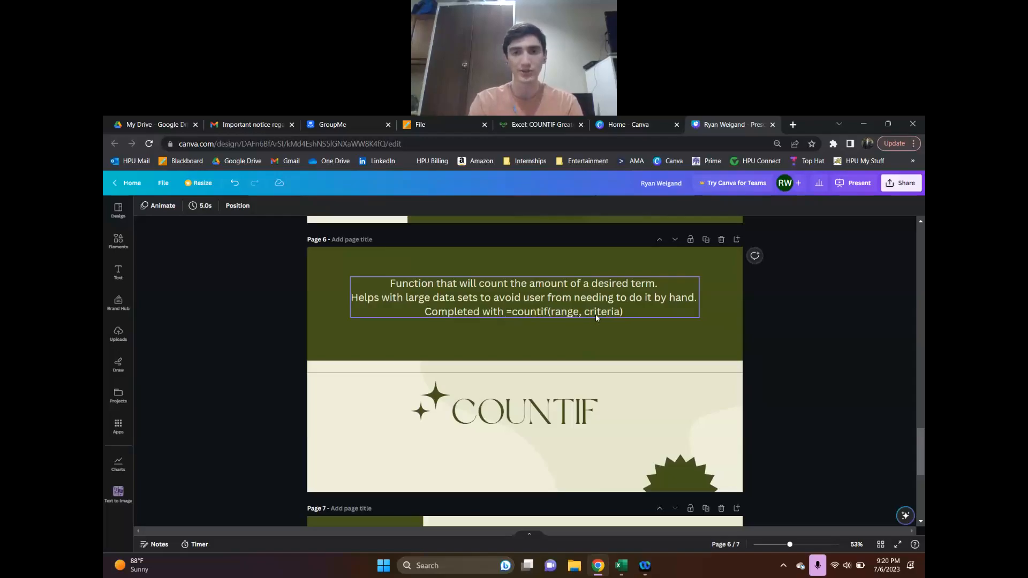
click(621, 565)
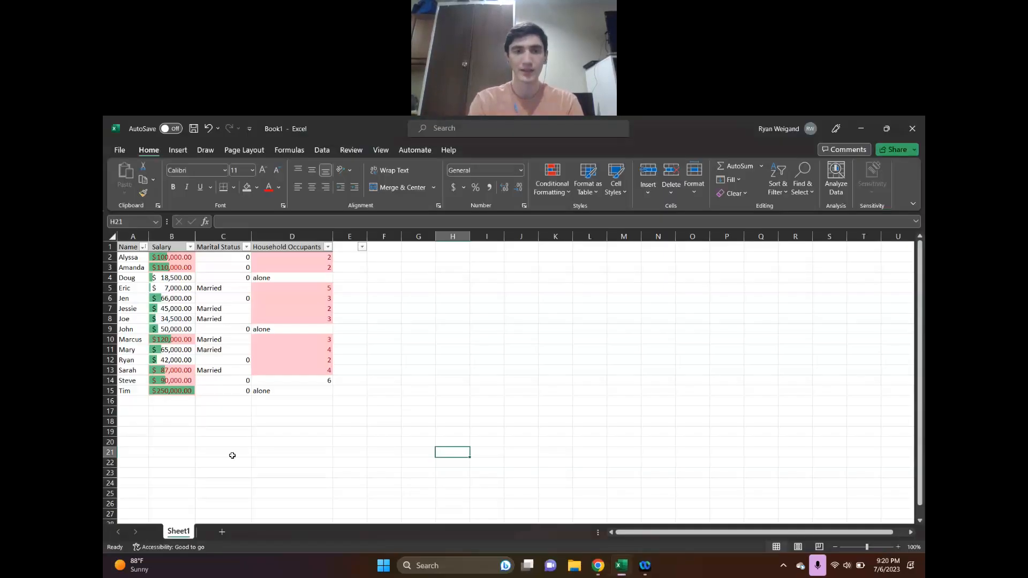
Start a COUNTIF formula in D16 with the range D2:D14 and the criterion 2
click(276, 401)
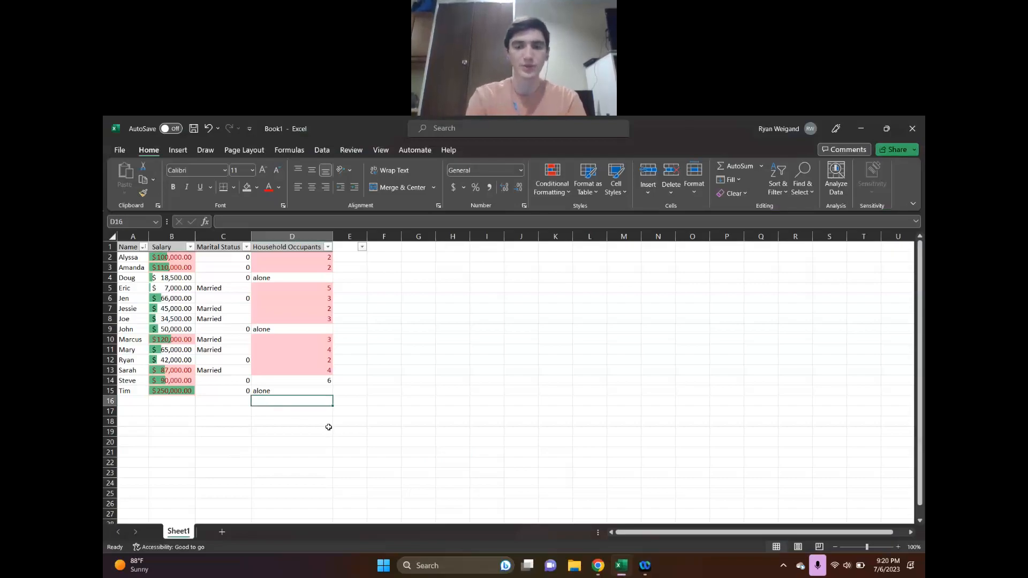
text(=)
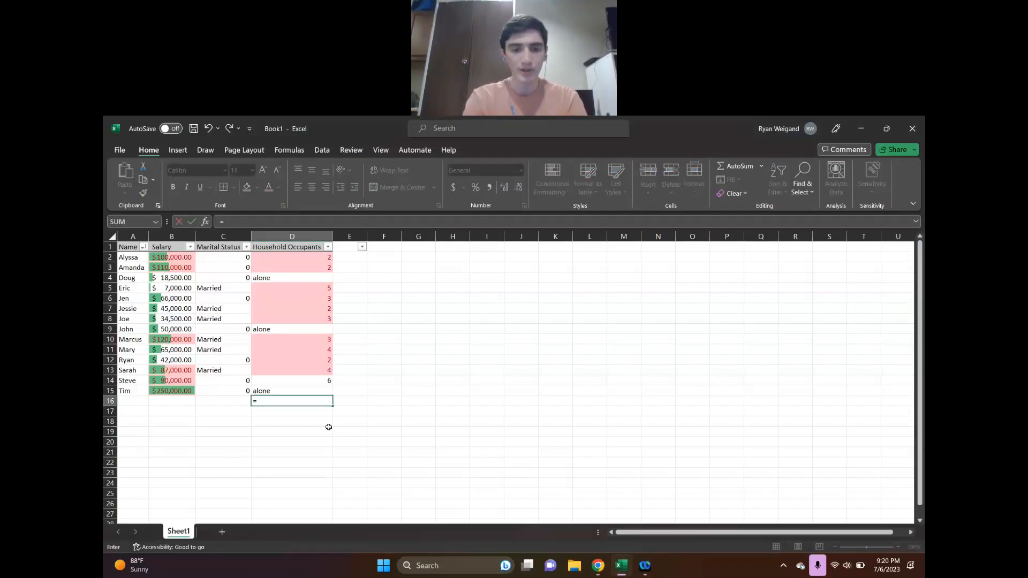
text(countif)
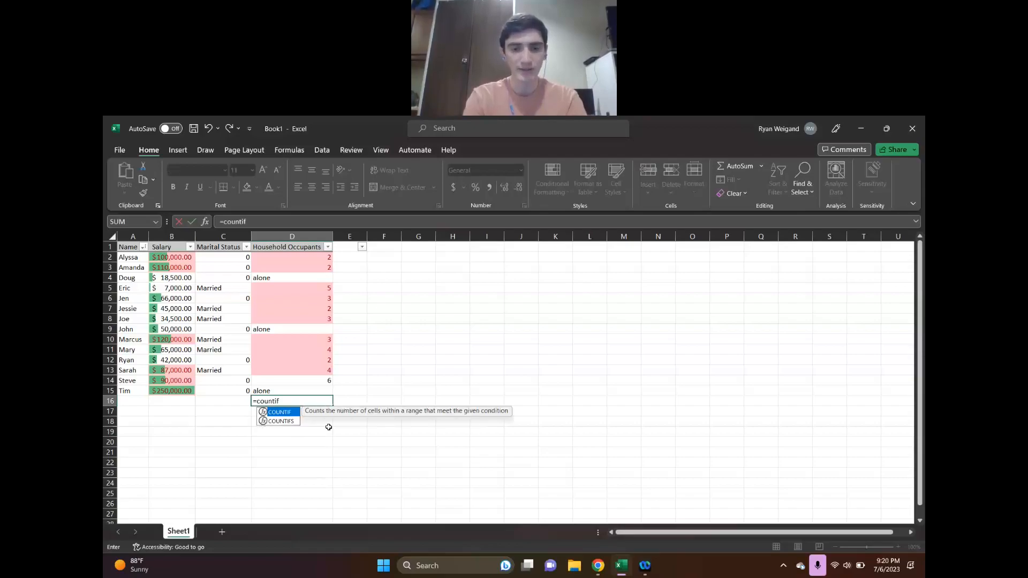
text(()
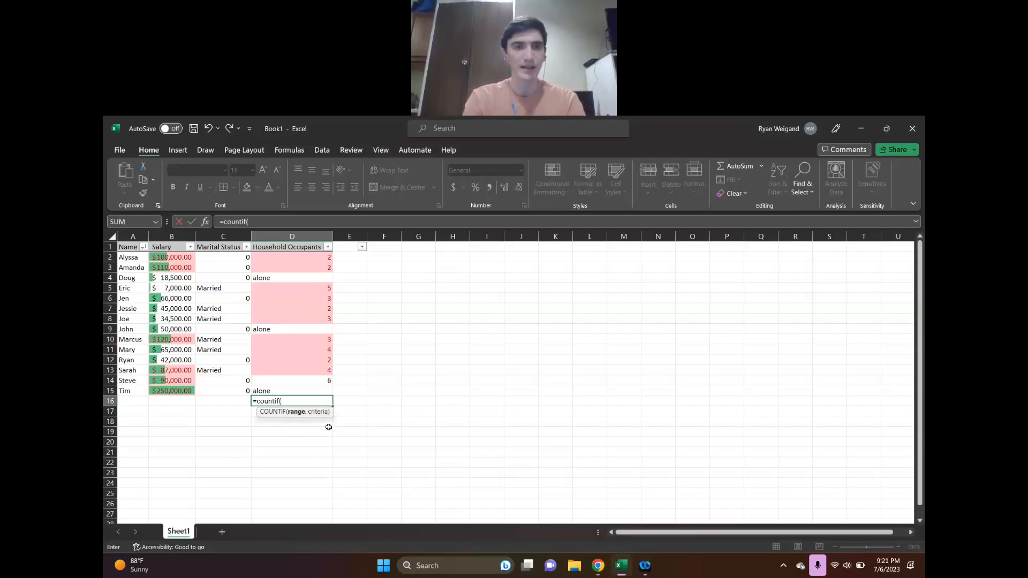
click(323, 258)
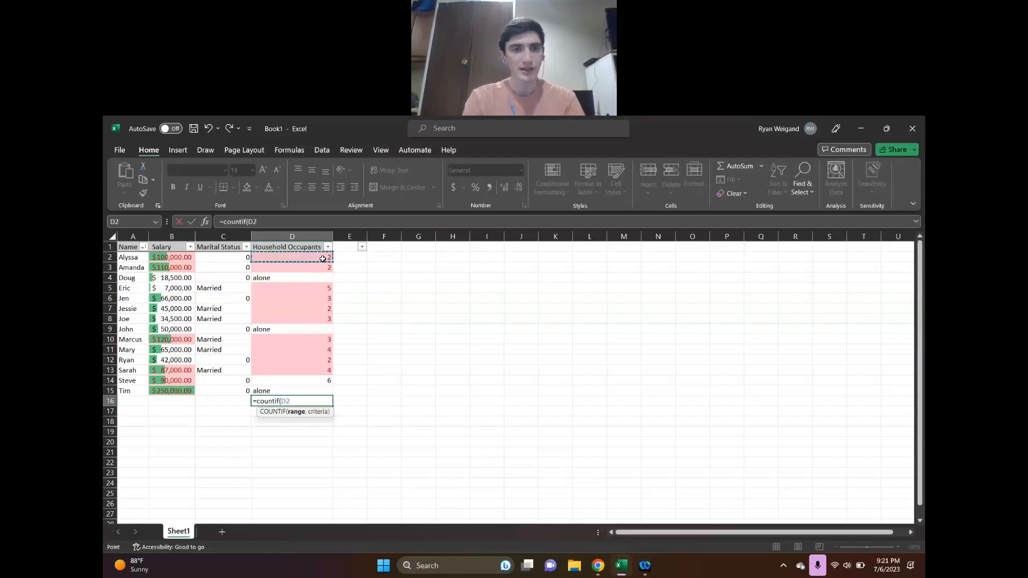
drag(323, 259, 323, 381)
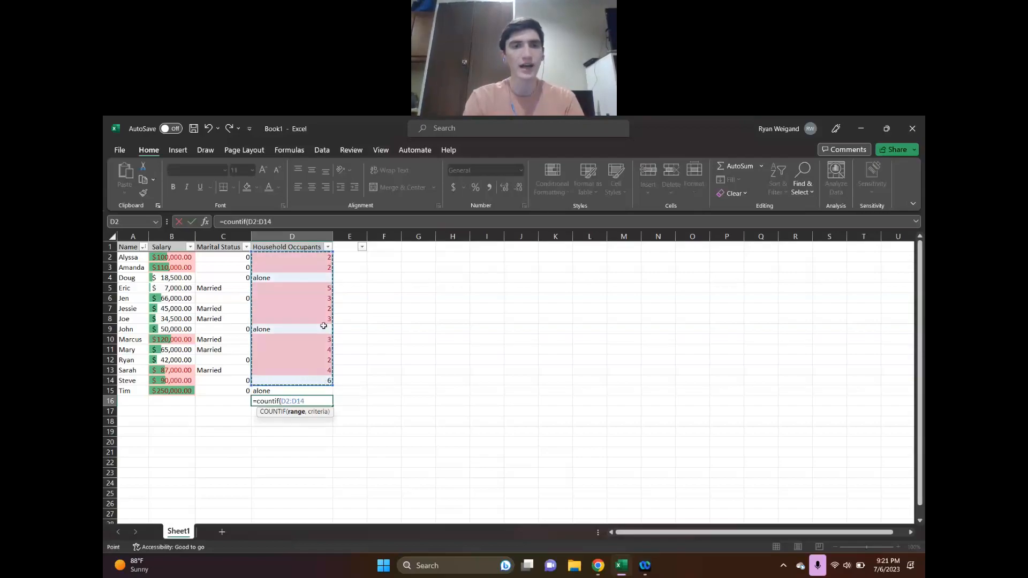
text(,2)
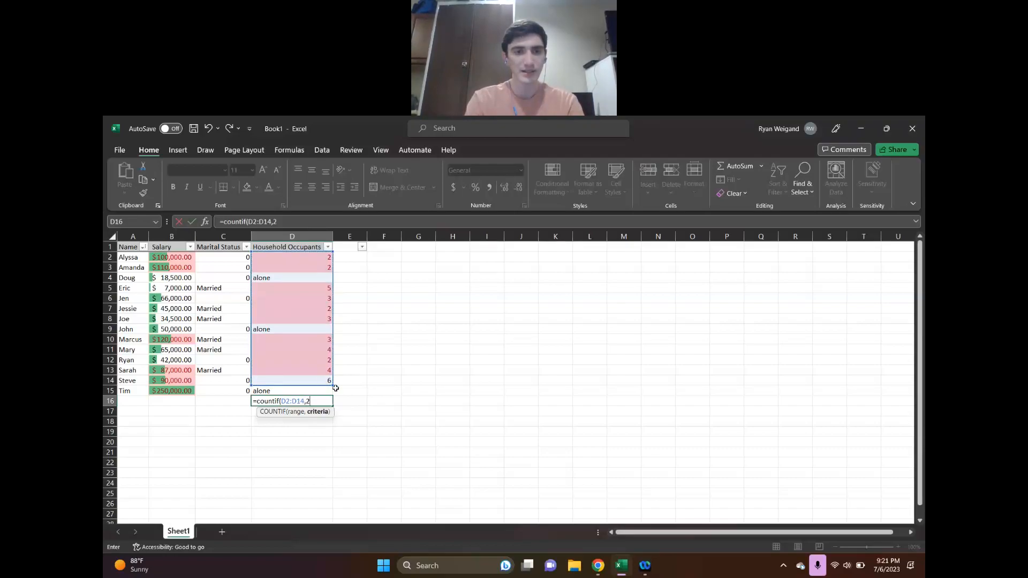
Correct the range in the D16 formula to D2:D15 and complete it as =countif(D2:D15,2)
click(304, 400)
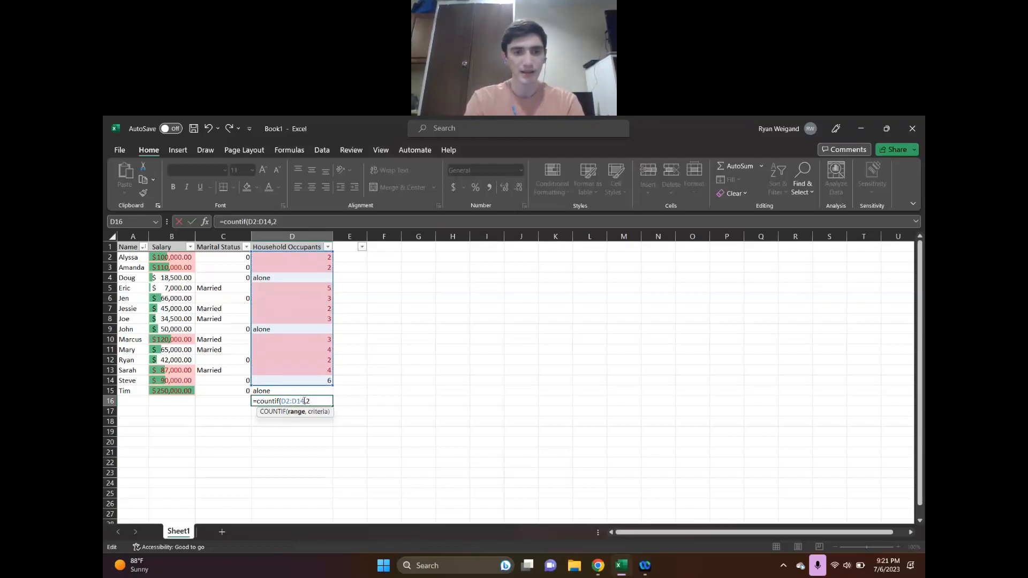
key(BackSpace)
text(5)
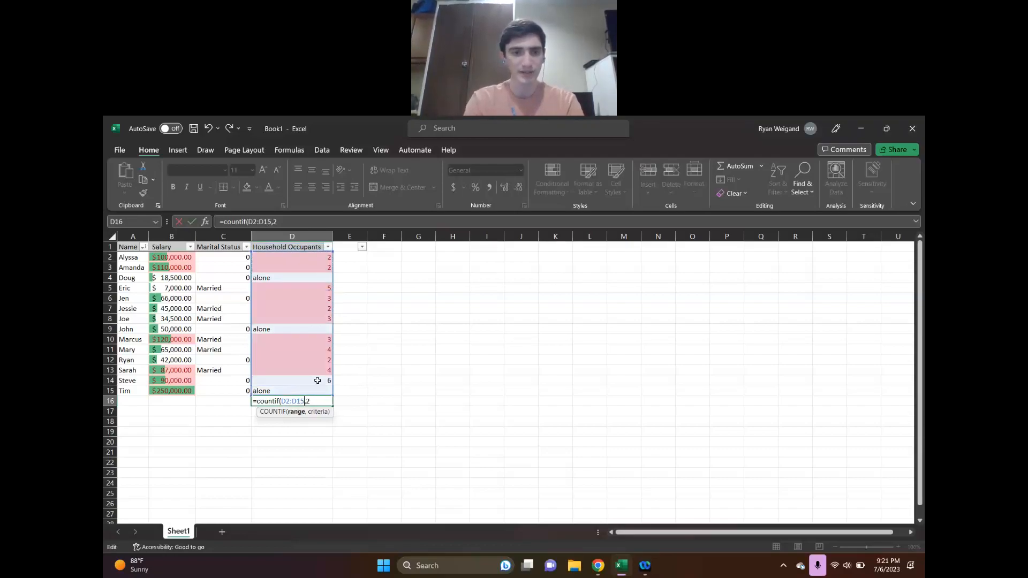
click(320, 402)
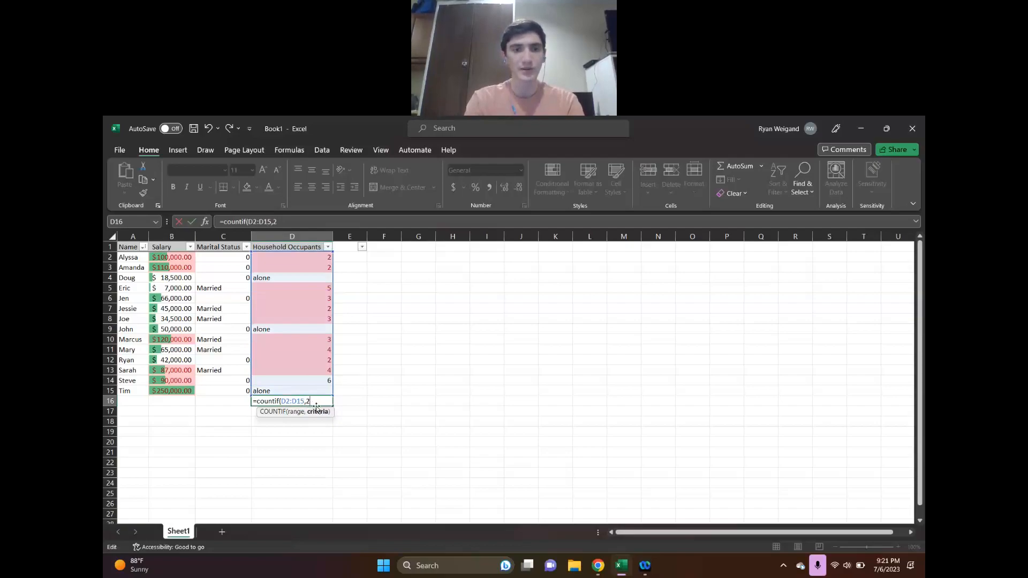
text())
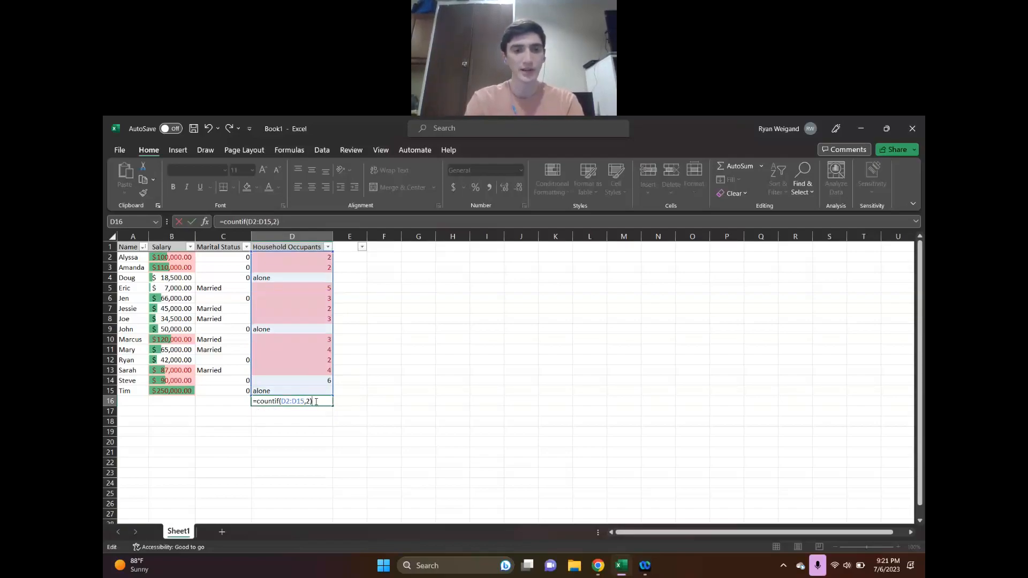
key(Return)
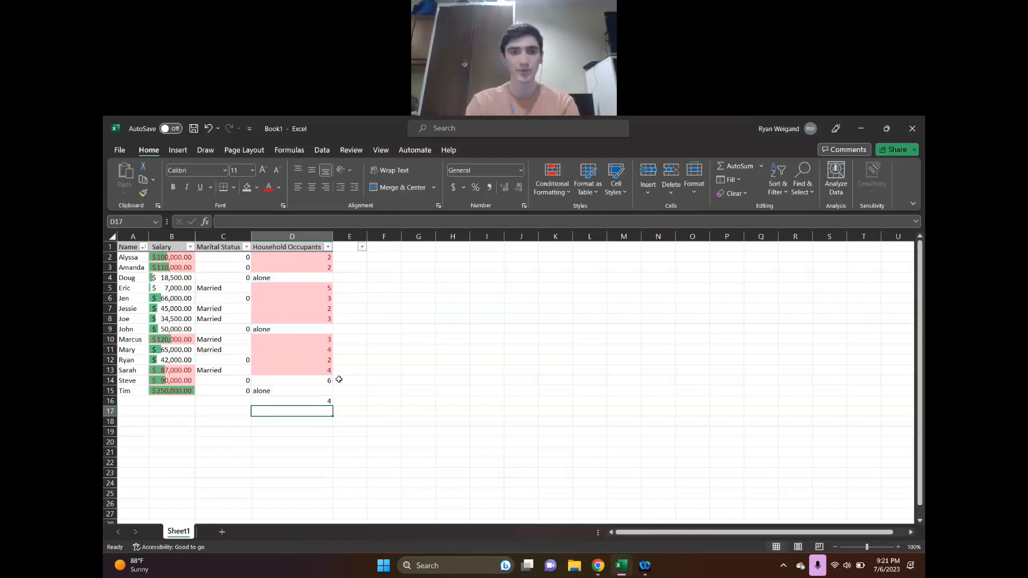
Start a COUNTIFS formula in C17 with the Marital Status range C2:C15 and the criterion 0
click(220, 412)
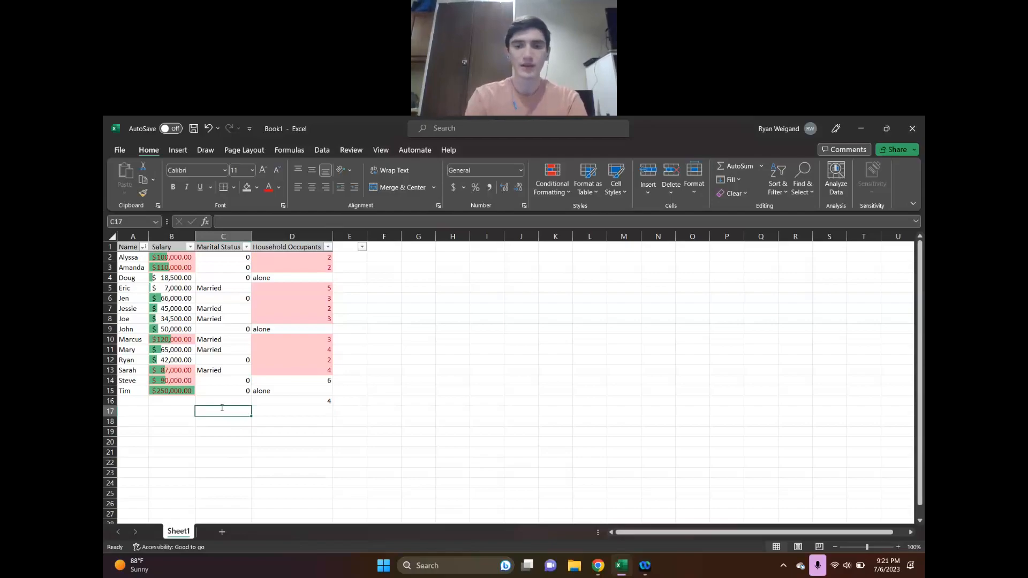
text(=countif)
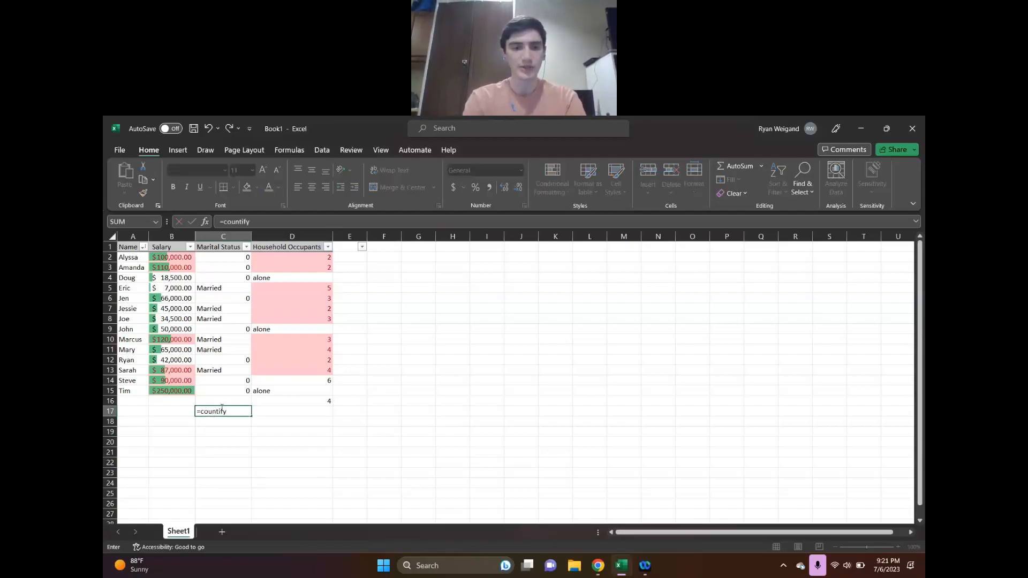
text(s)
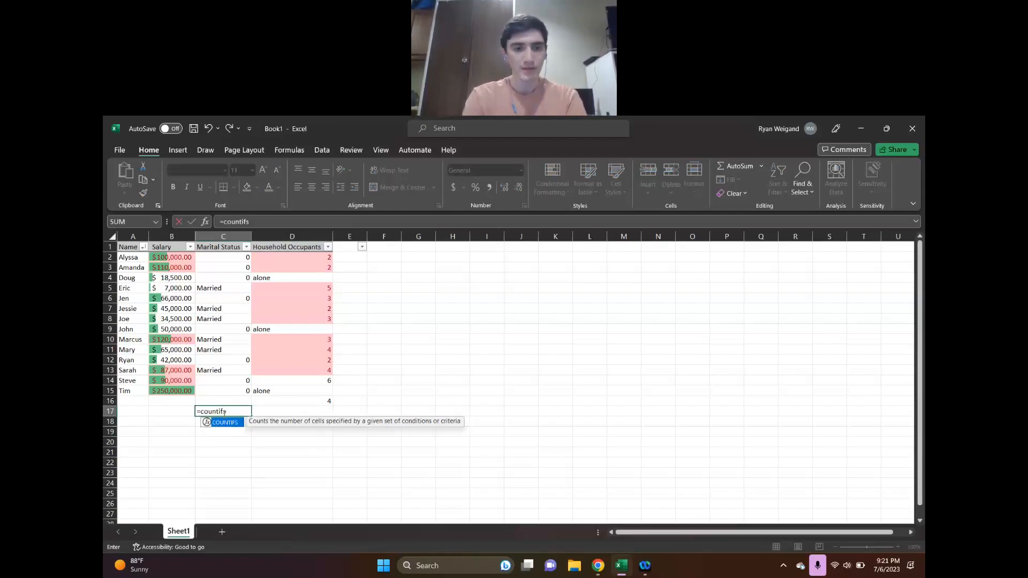
text(()
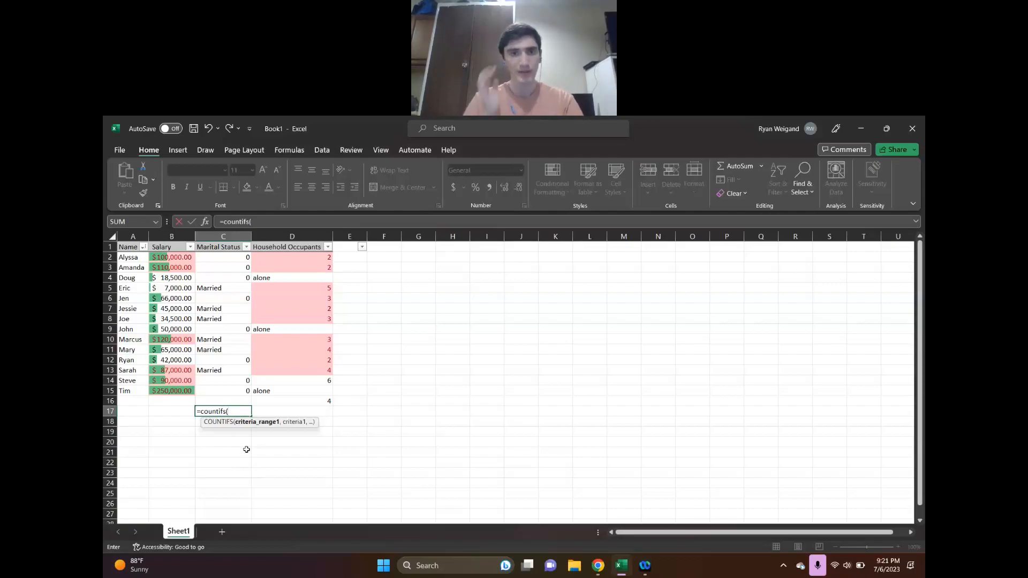
click(232, 258)
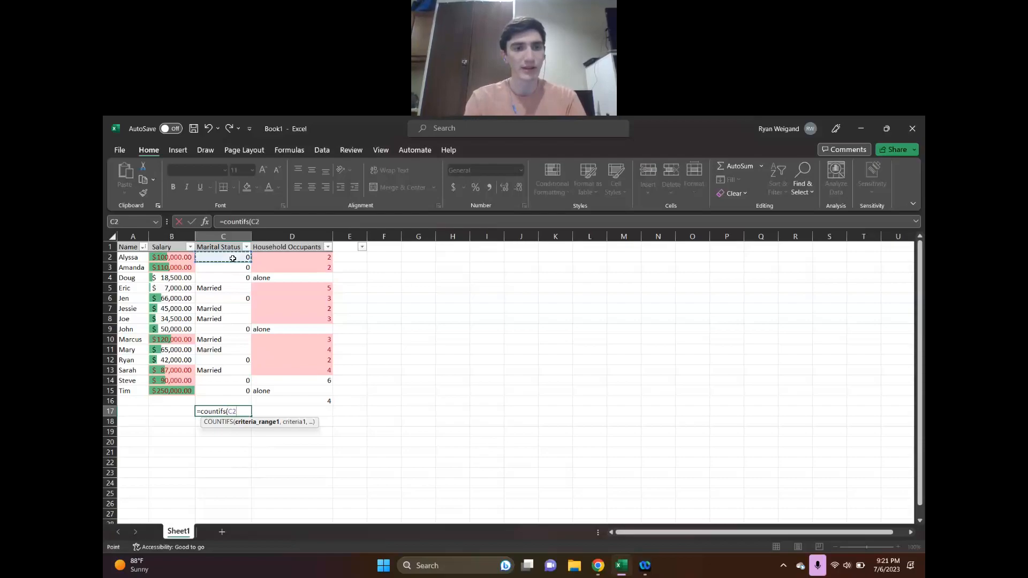
drag(233, 258, 230, 390)
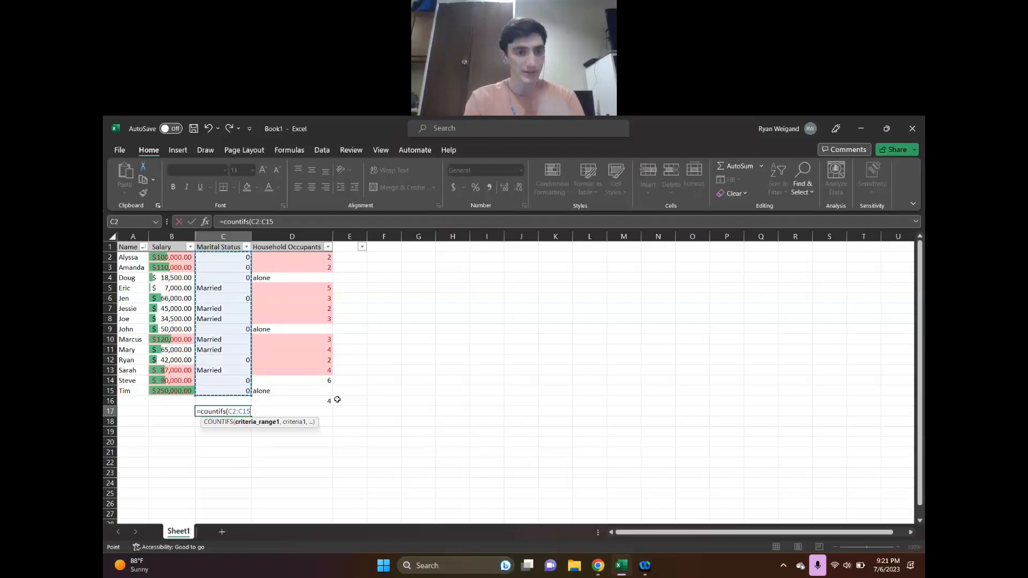
text(,)
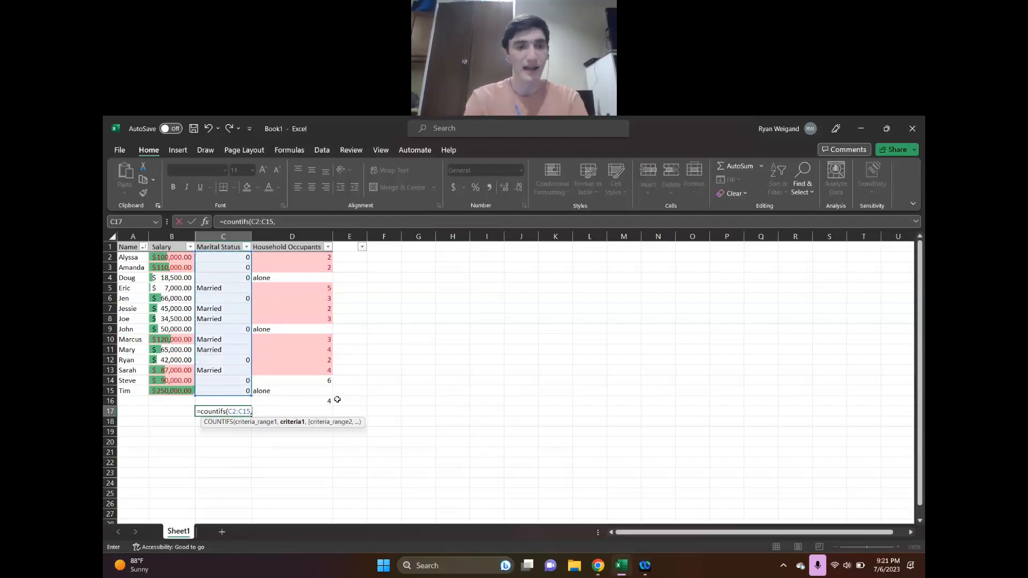
text(0,)
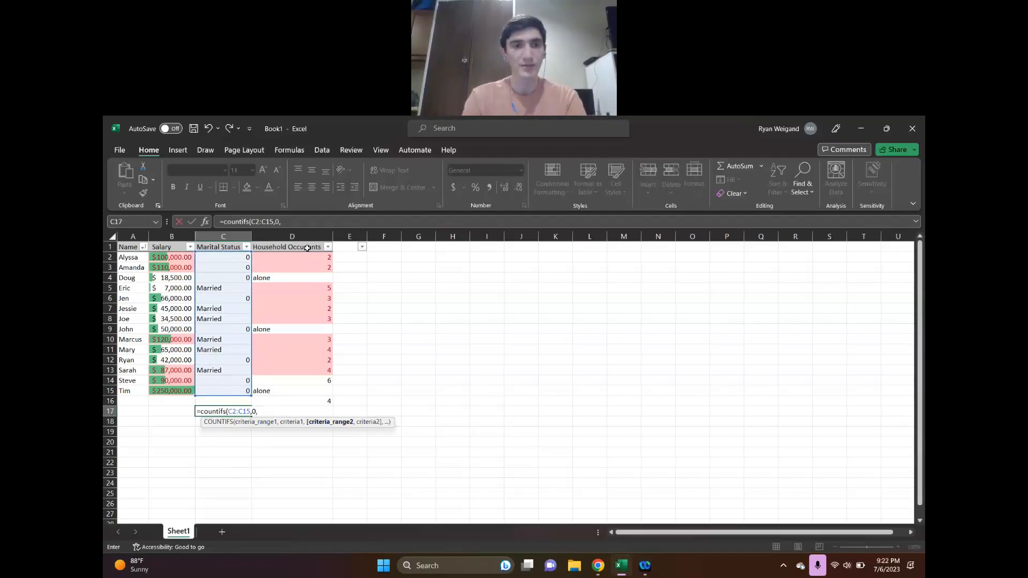
Add the range D2:D15 with the criterion ">=2" and complete the C17 formula as =countifs(C2:C15,0,D2:D15,">=2")
click(308, 258)
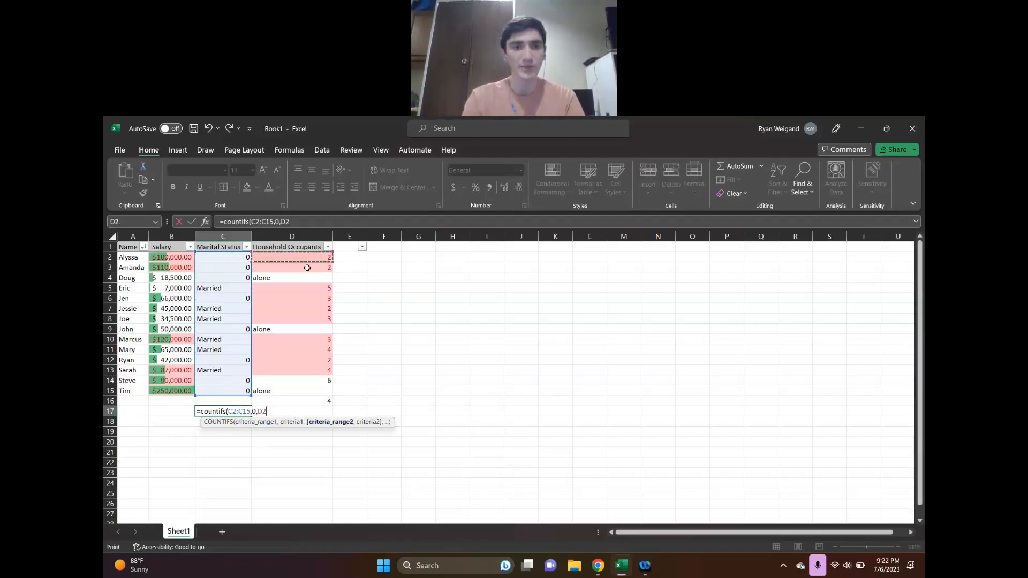
drag(307, 267, 312, 392)
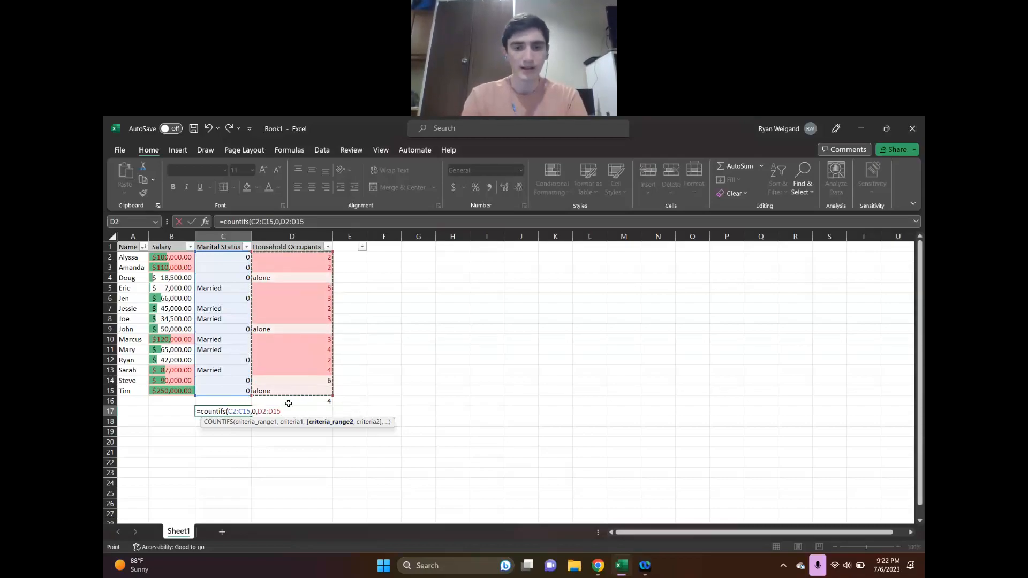
text(,)
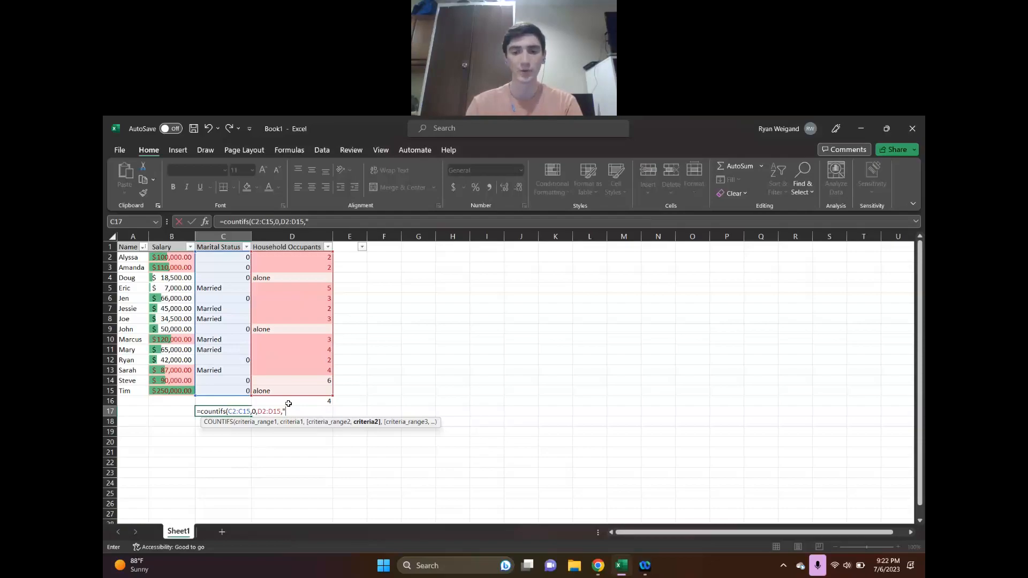
text(>)
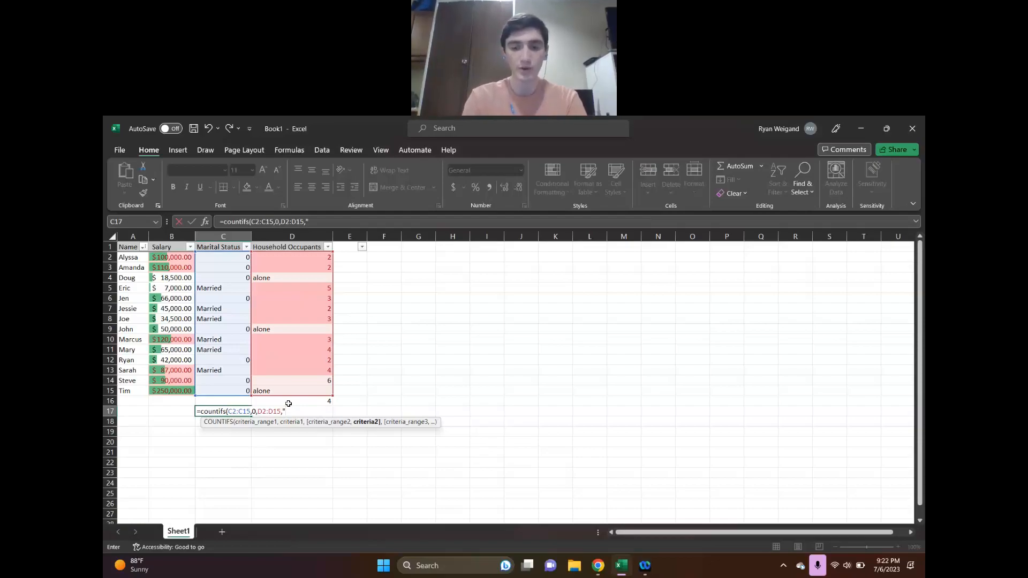
text(=2)
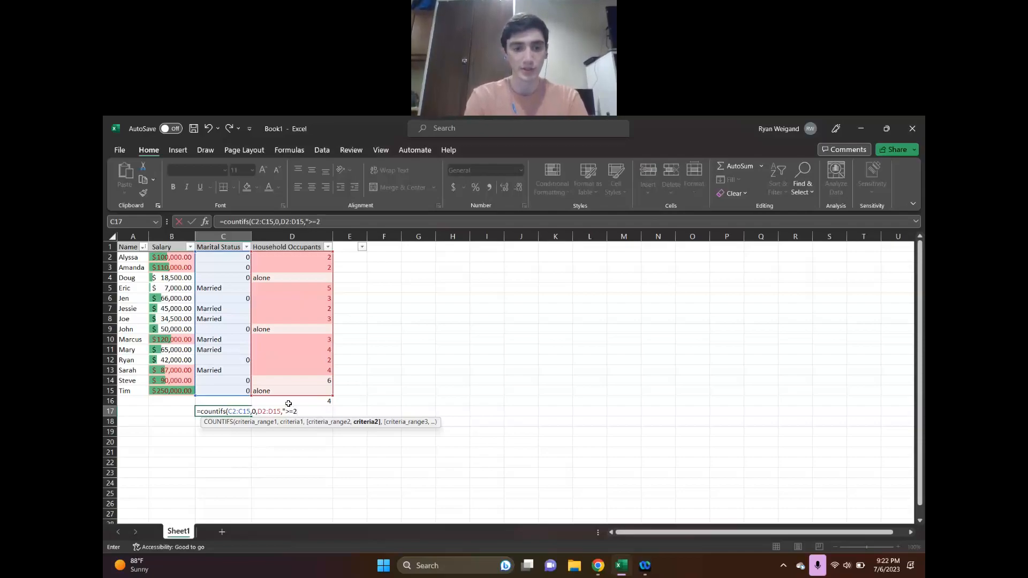
text()"))
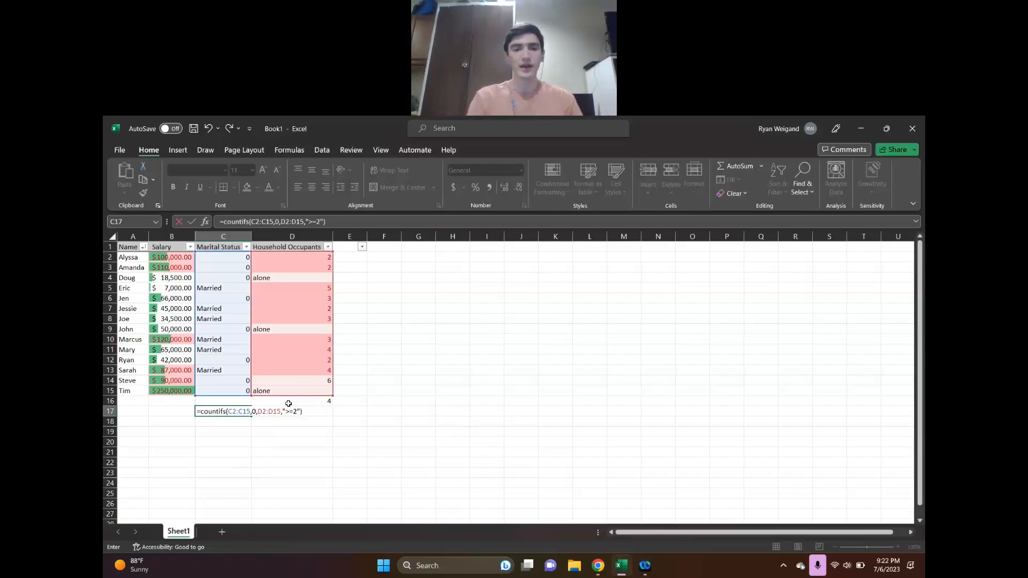
key(Return)
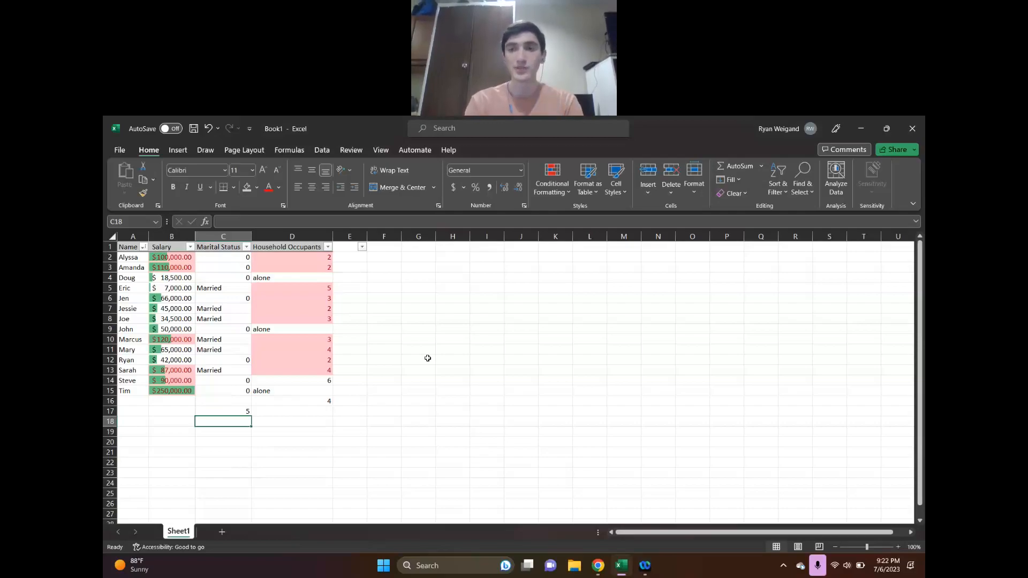
Start a COUNTIF formula in C16 with the Marital Status range C2:C15
click(216, 402)
text(=)
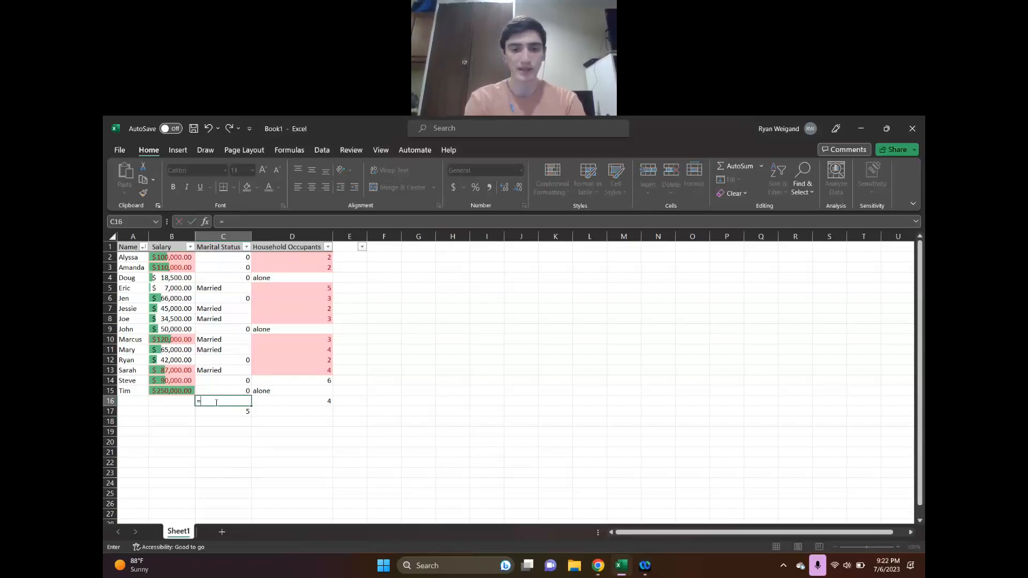
text(countif)
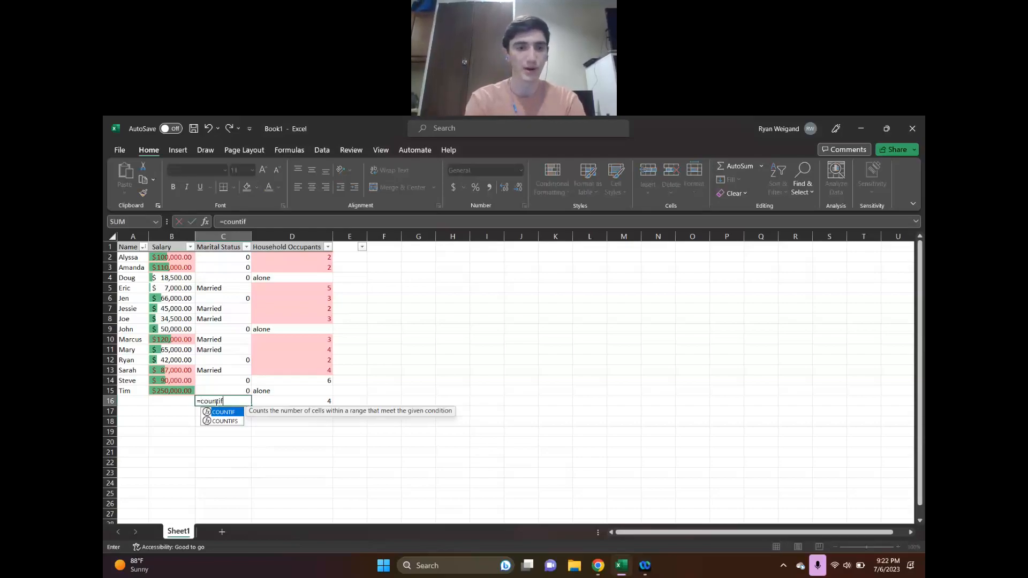
text(()
drag(217, 259, 228, 391)
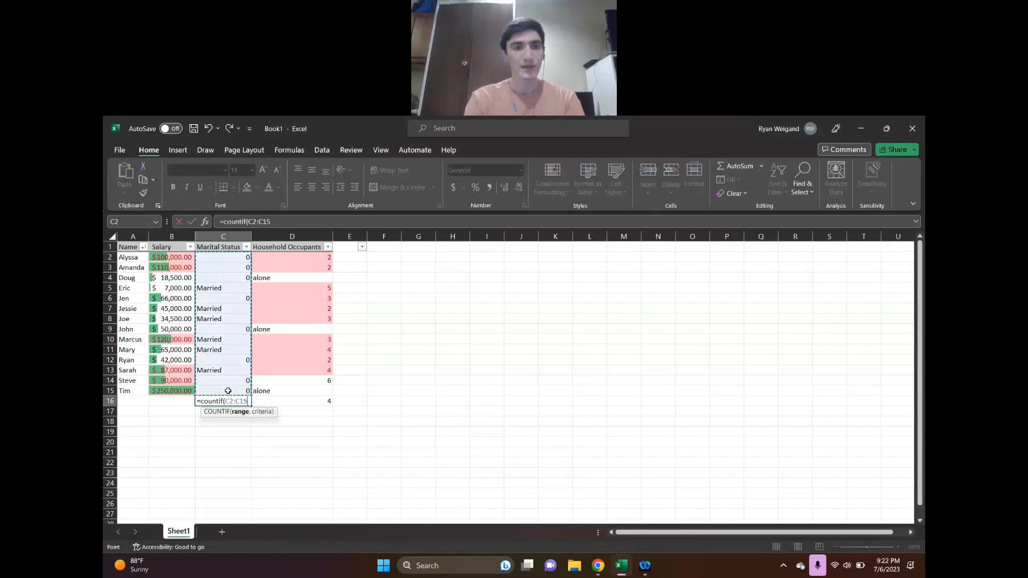
text(,)
text(Marrie)
text(ie)
key(BackSpace)
key(BackSpace)
key(BackSpace)
key(BackSpace)
key(BackSpace)
key(BackSpace)
key(BackSpace)
Use the Married entry in cell C5 as the criterion of the COUNTIF formula in C16
click(228, 287)
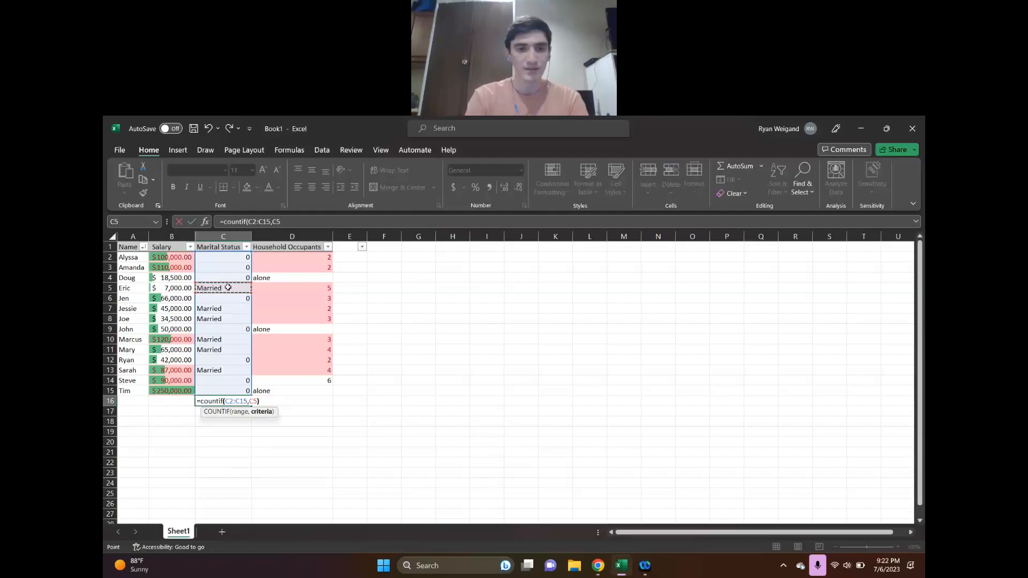